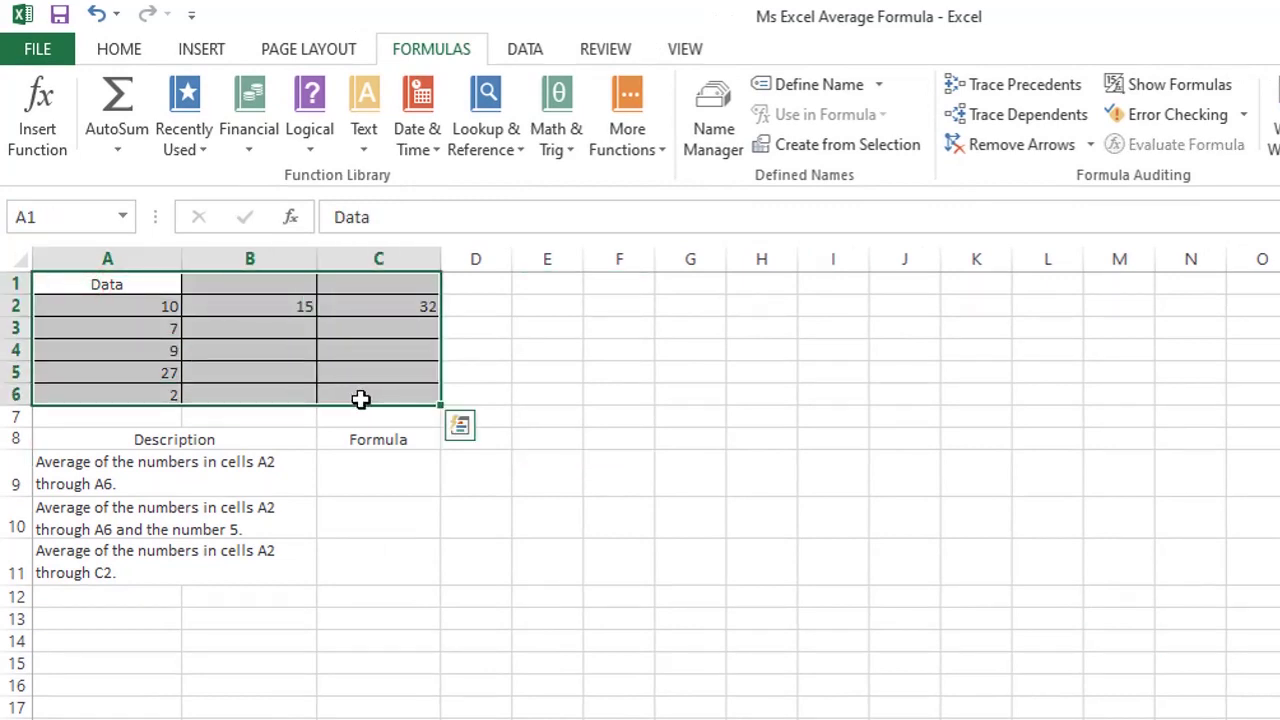
# Step: Enter =AVERAGE(A2:A6) in C9, returning 11, then select A2:A6 to verify the values
pyautogui.click(237, 483)
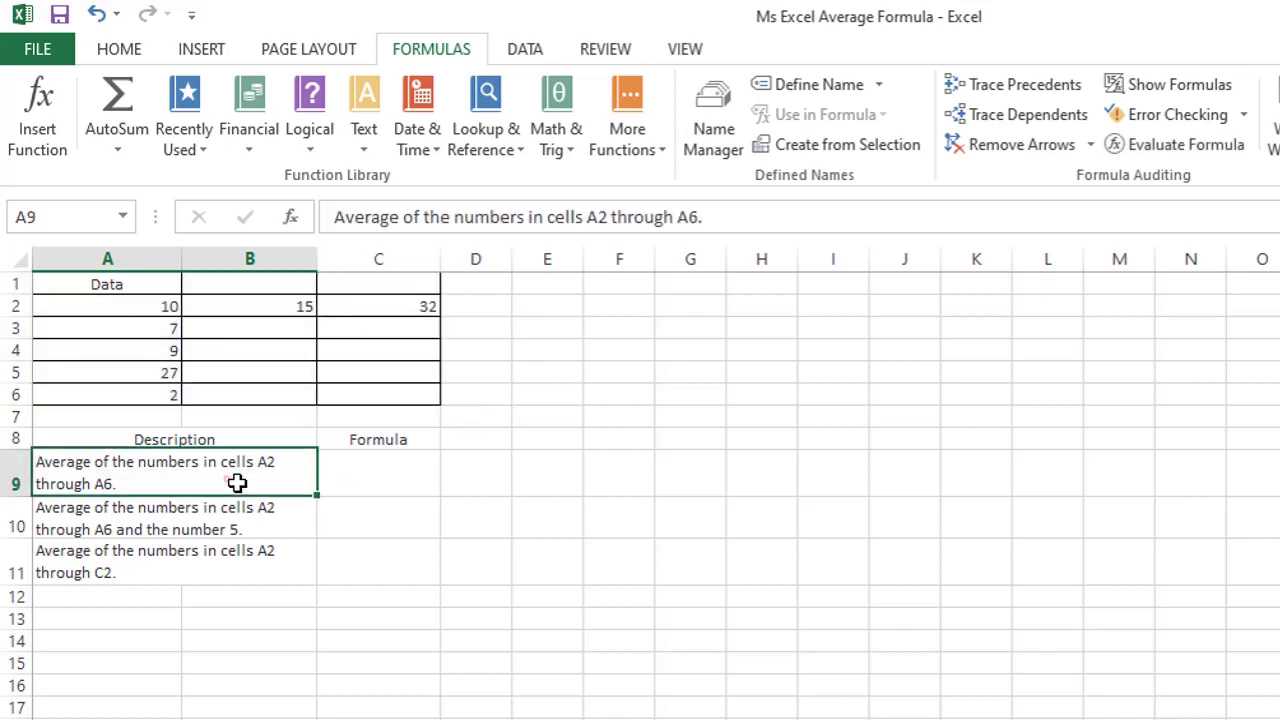
pyautogui.click(342, 479)
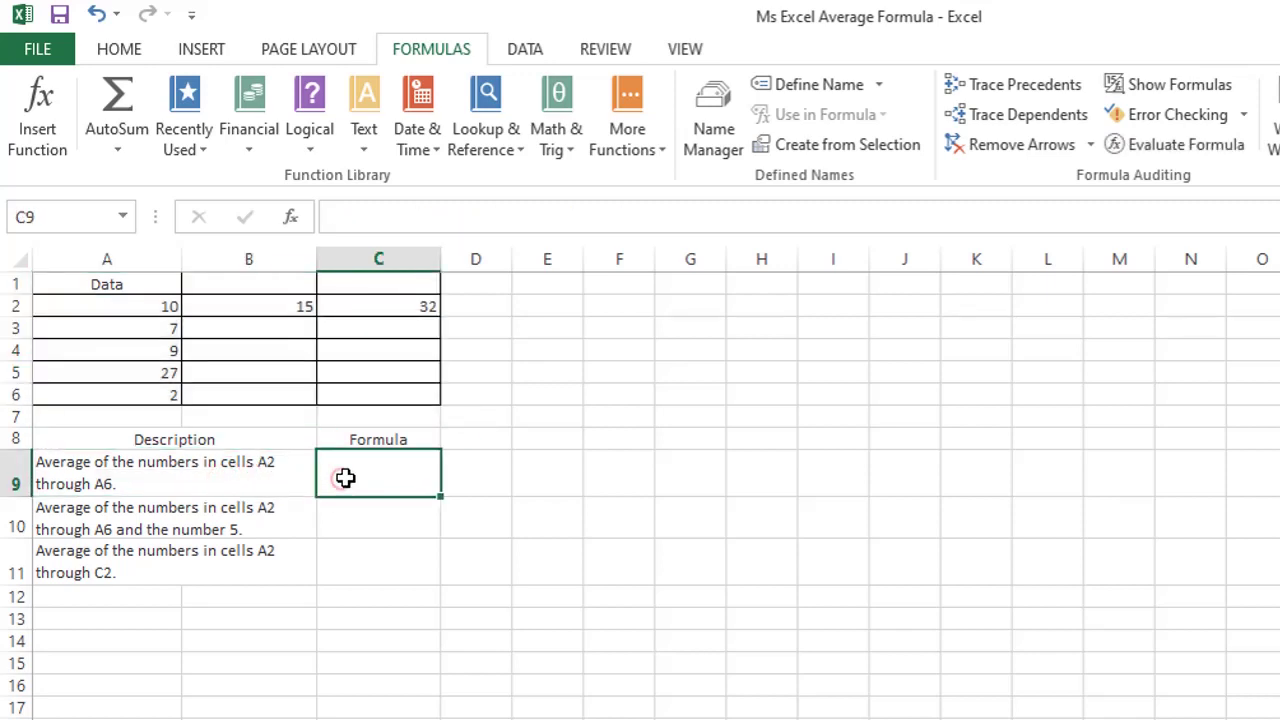
pyautogui.write('=ave')
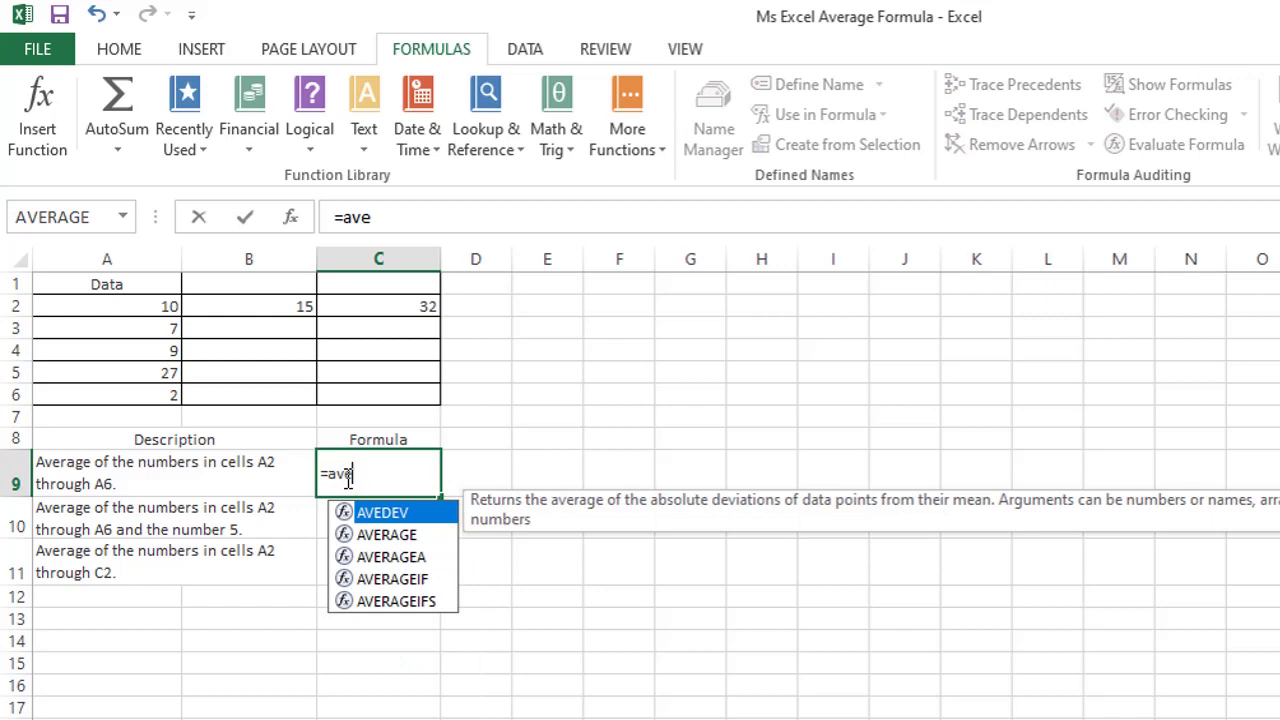
pyautogui.write('rage(')
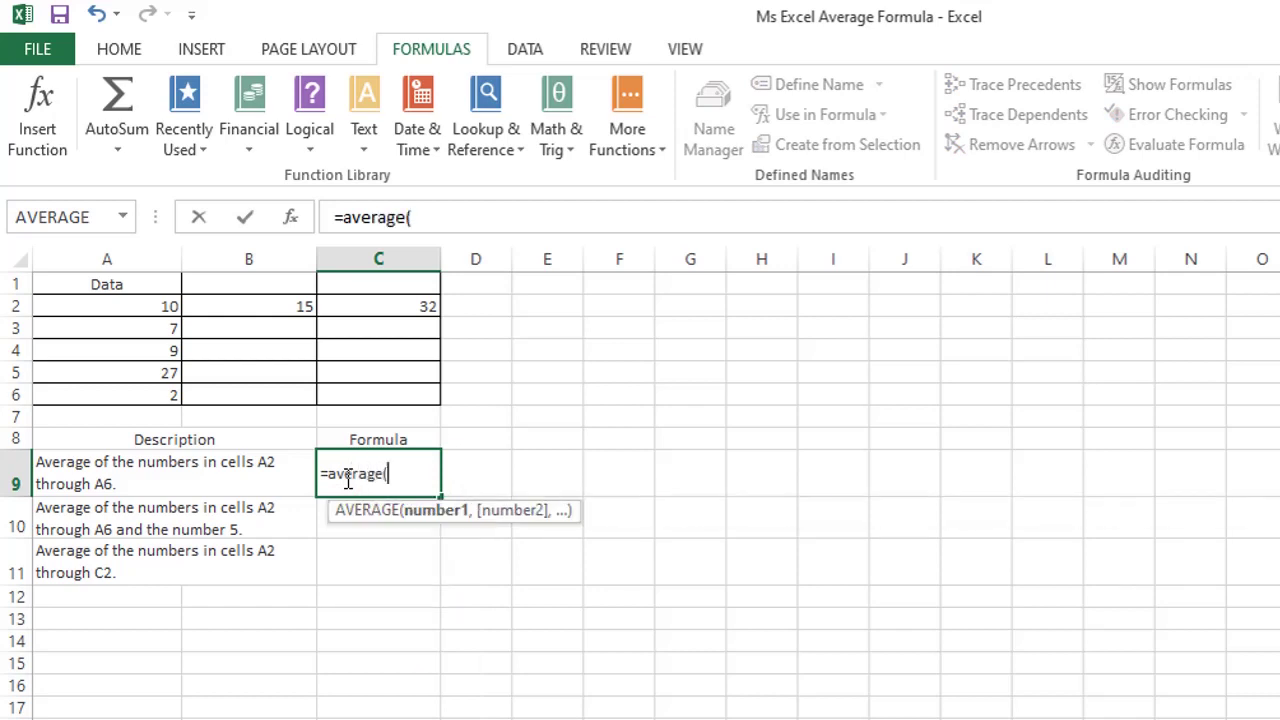
pyautogui.moveTo(171, 303); pyautogui.dragTo(182, 392)
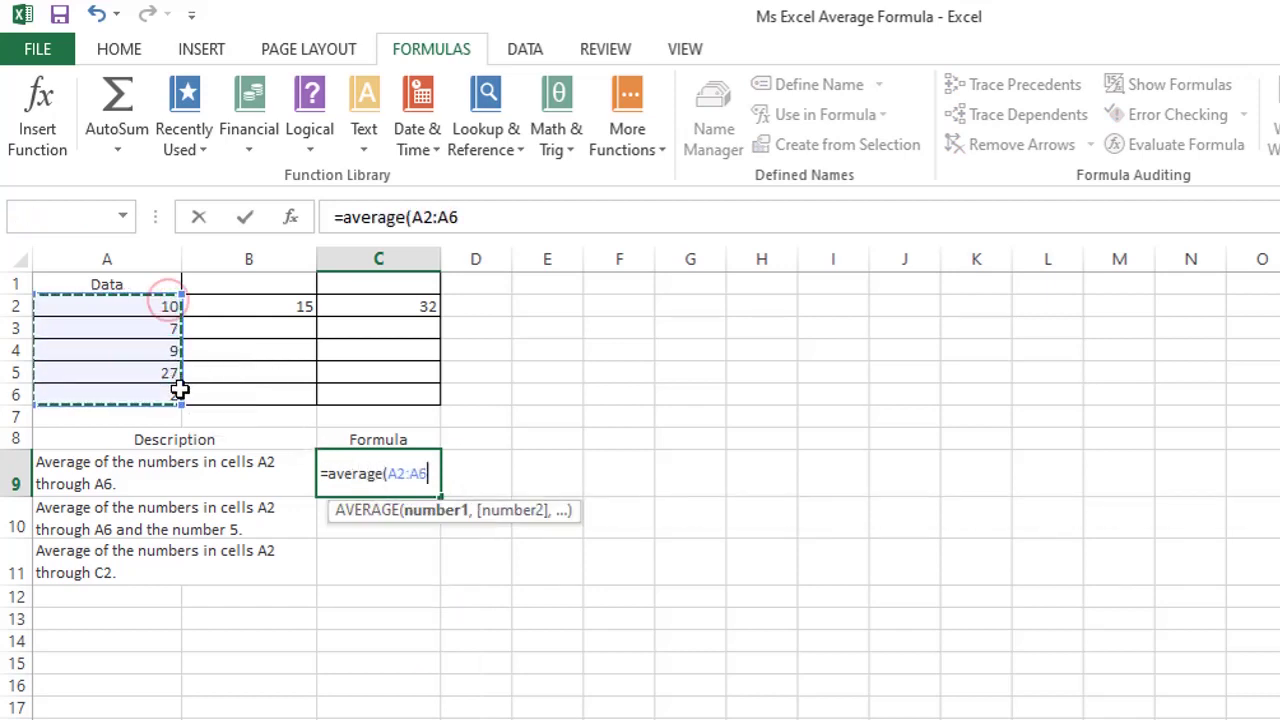
pyautogui.write(')')
pyautogui.press('Return')
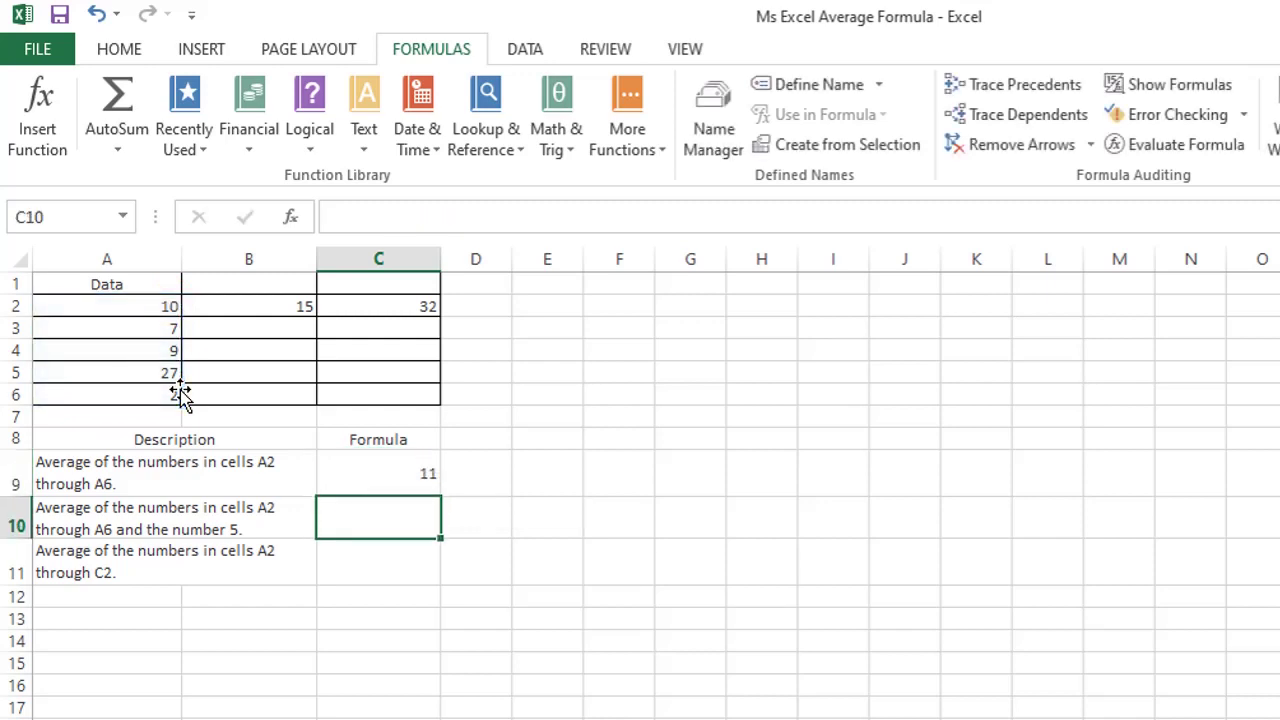
pyautogui.moveTo(166, 306); pyautogui.dragTo(160, 395)
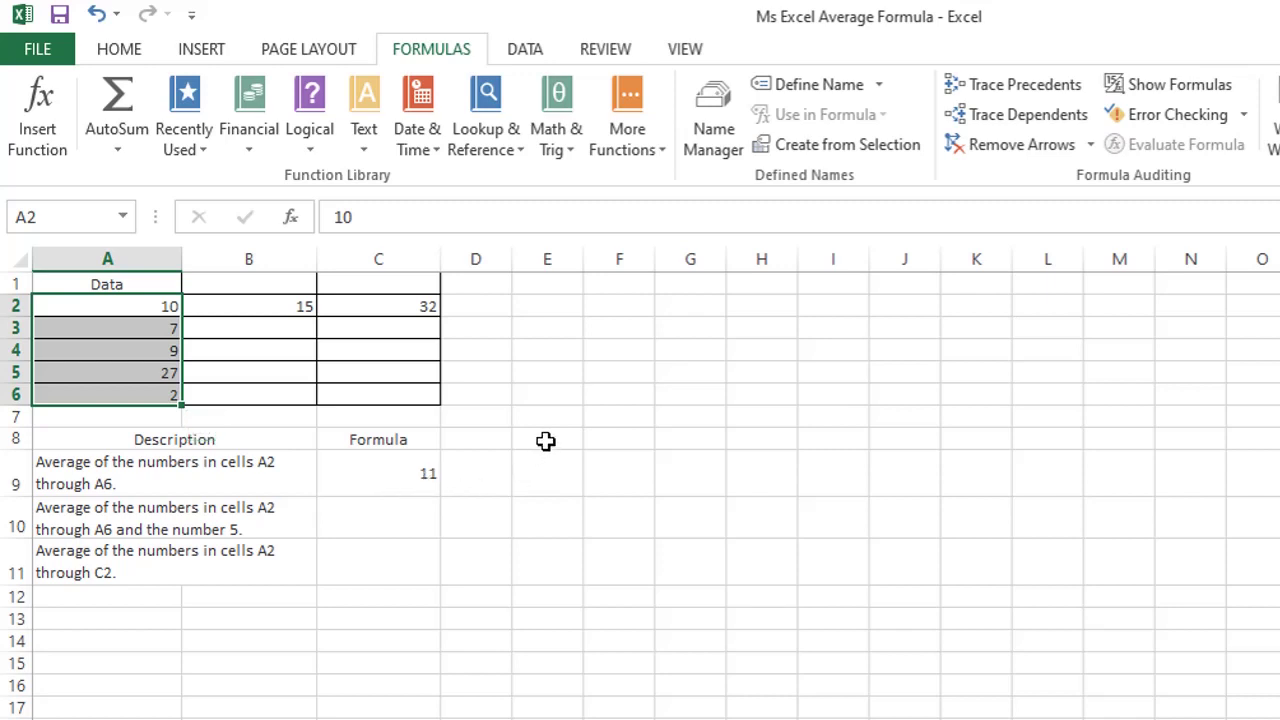
# Step: Add the heading 'Manual Calculation' in E8
pyautogui.click(544, 440)
pyautogui.write('Manua')
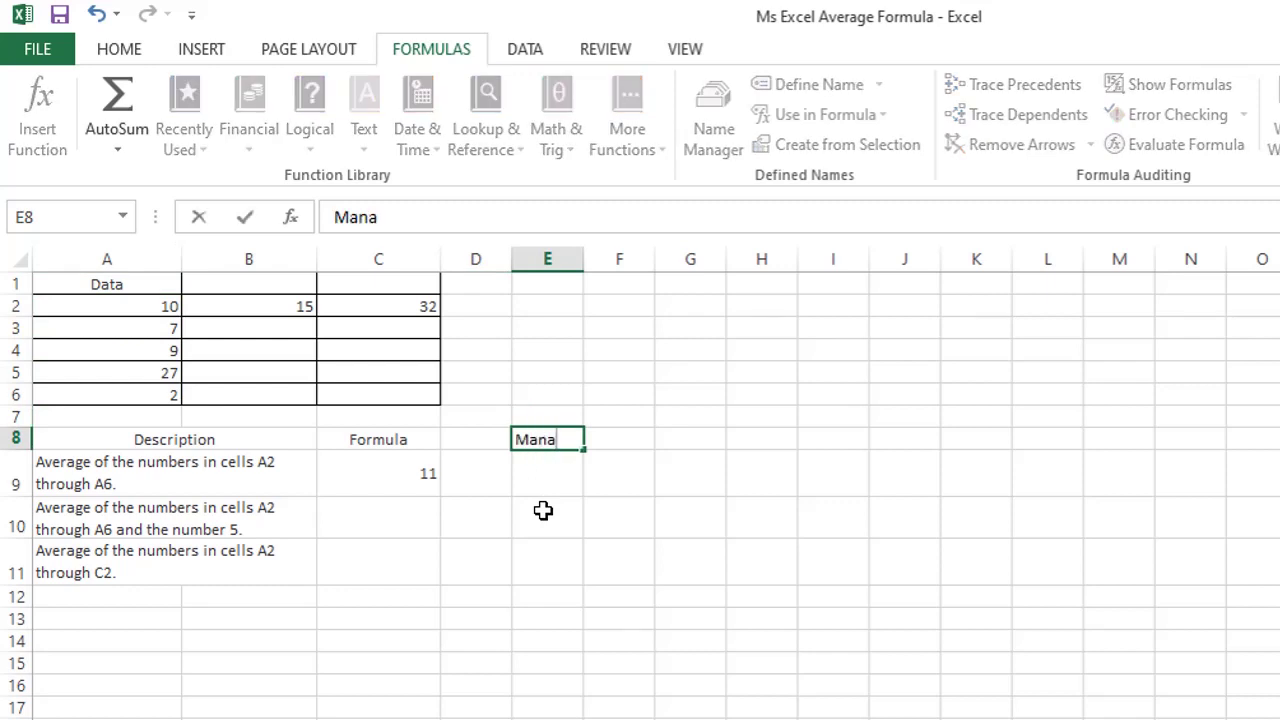
pyautogui.press('BackSpace')
pyautogui.write('ual Calculation')
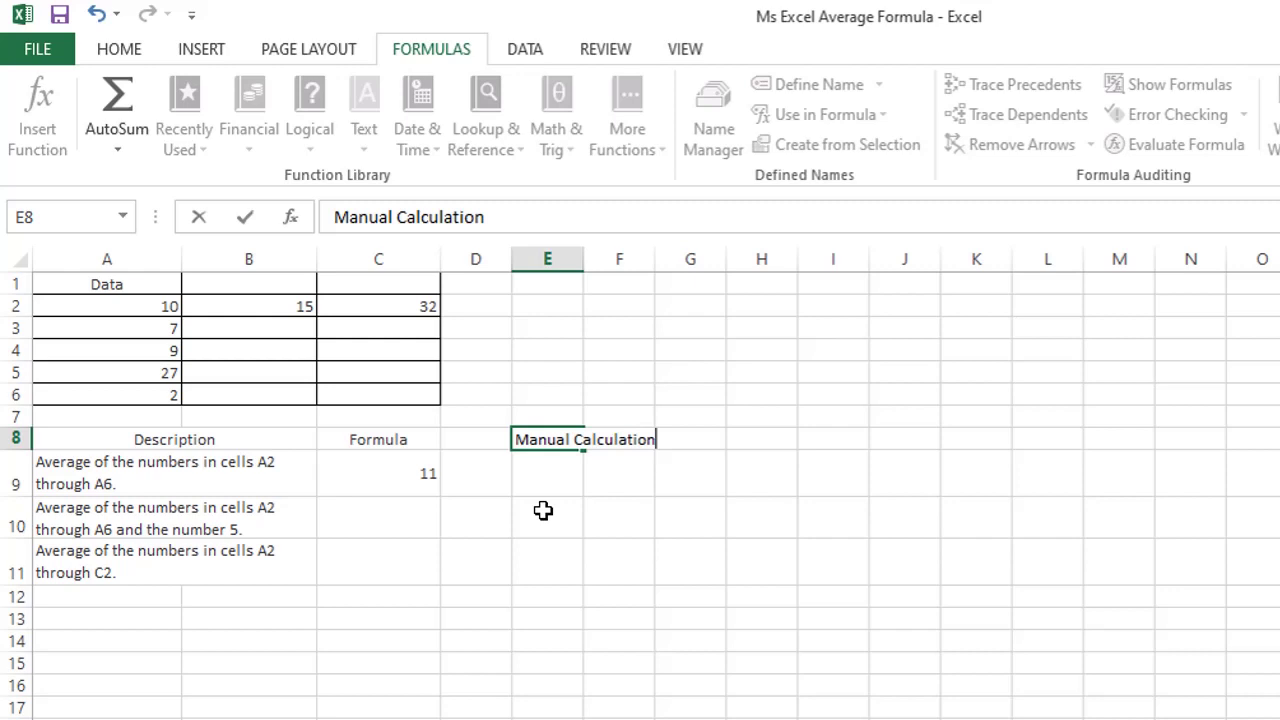
pyautogui.press('Return')
# Step: Enter =SUM(A2:A6)/COUNT(A2:A6) in E9, returning 11, and compare it with C9
pyautogui.write('=sum(')
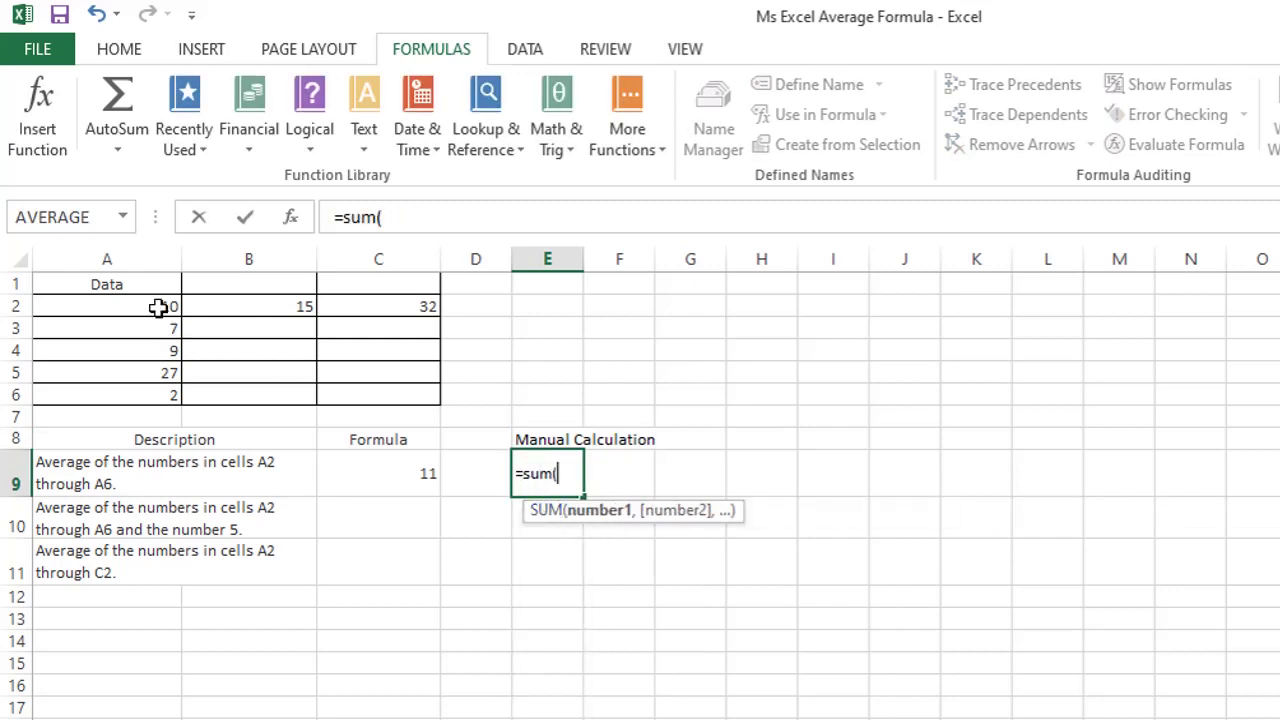
pyautogui.moveTo(158, 307); pyautogui.dragTo(175, 394)
pyautogui.write(')/count(')
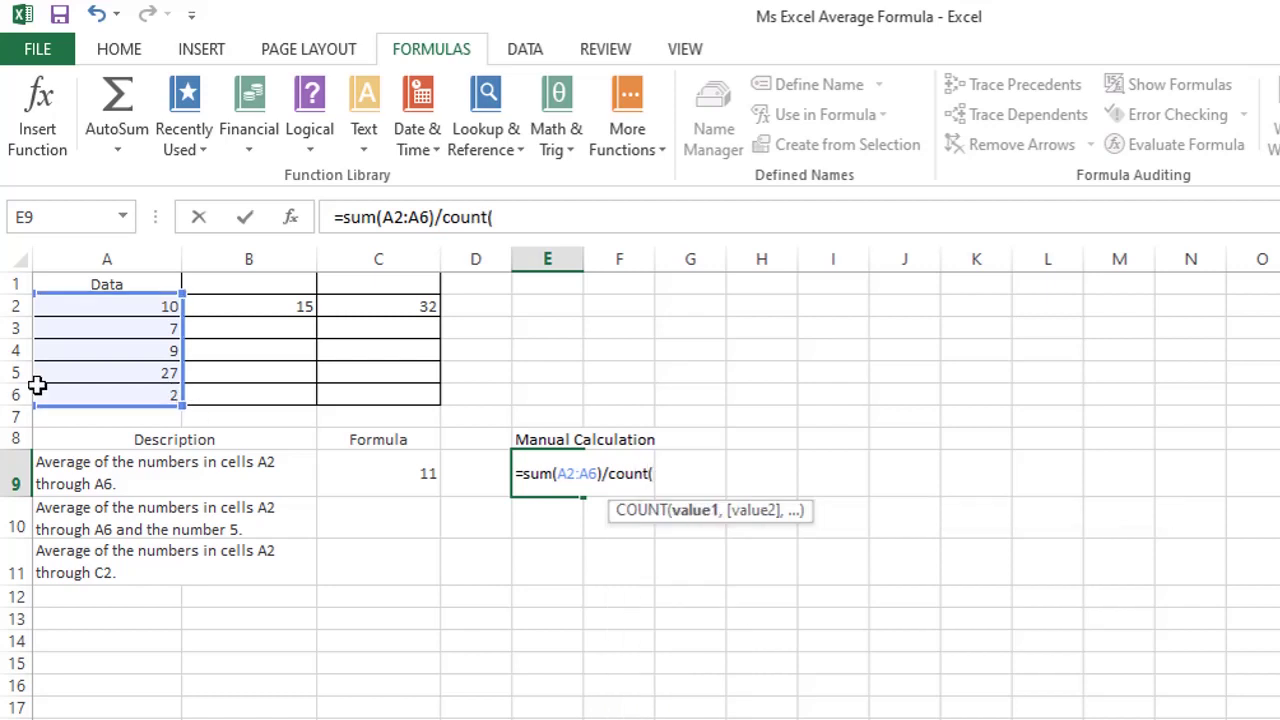
pyautogui.moveTo(105, 306); pyautogui.dragTo(122, 390)
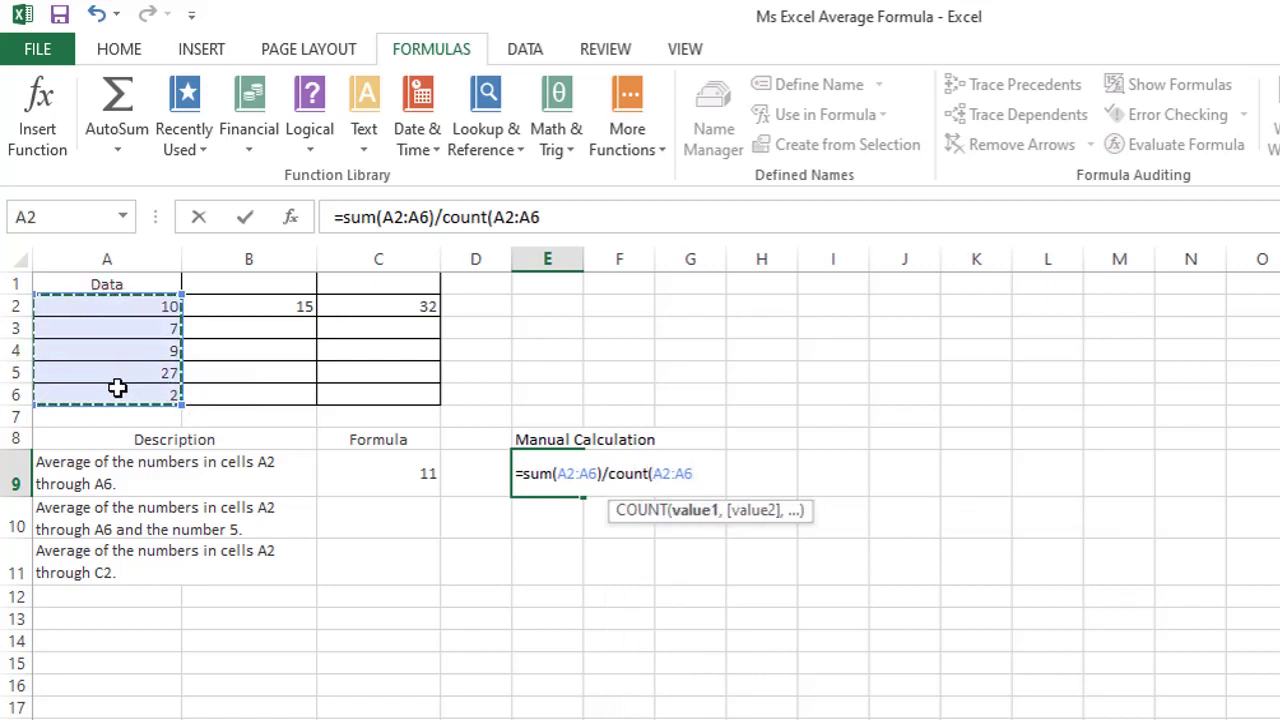
pyautogui.press('Return')
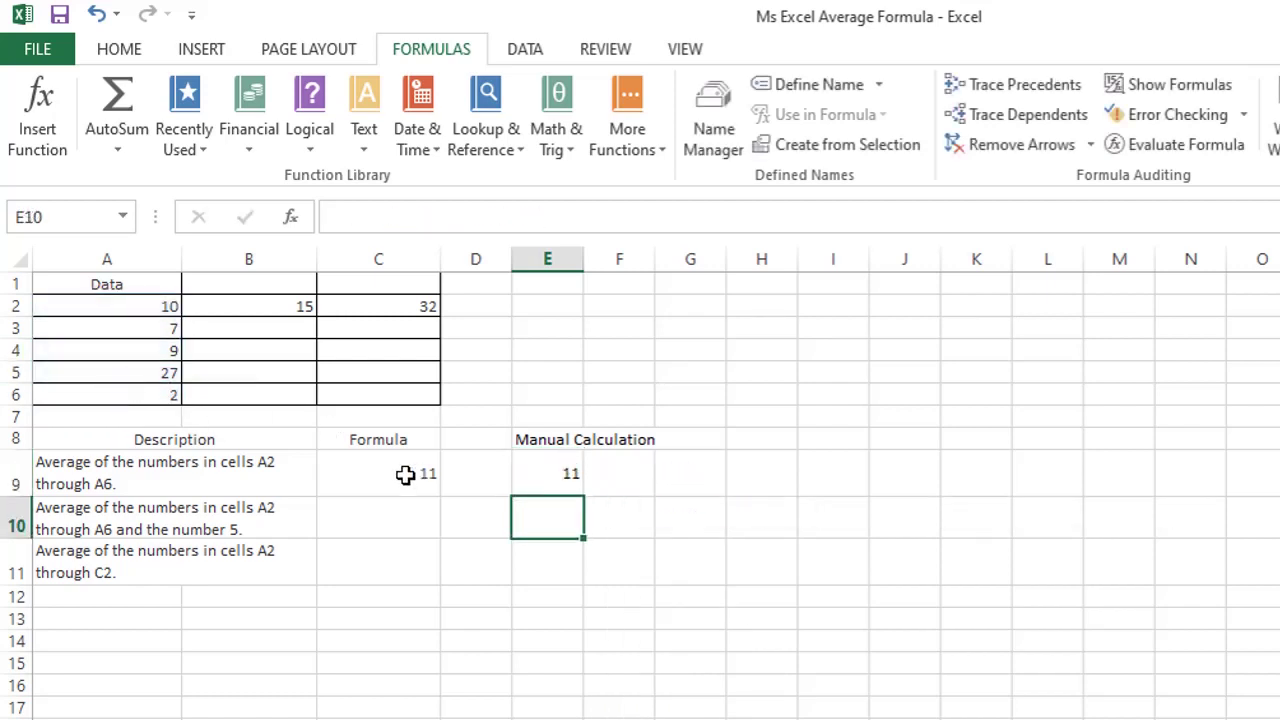
pyautogui.moveTo(406, 474); pyautogui.dragTo(522, 490)
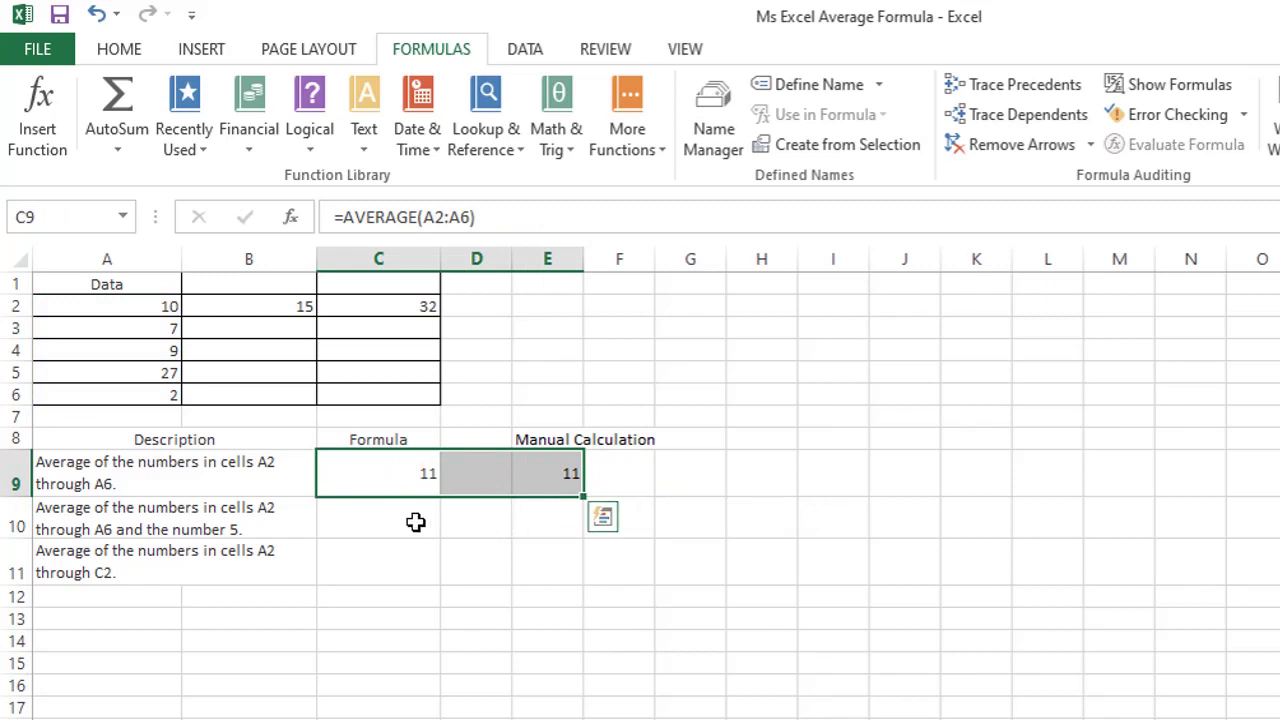
pyautogui.click(268, 520)
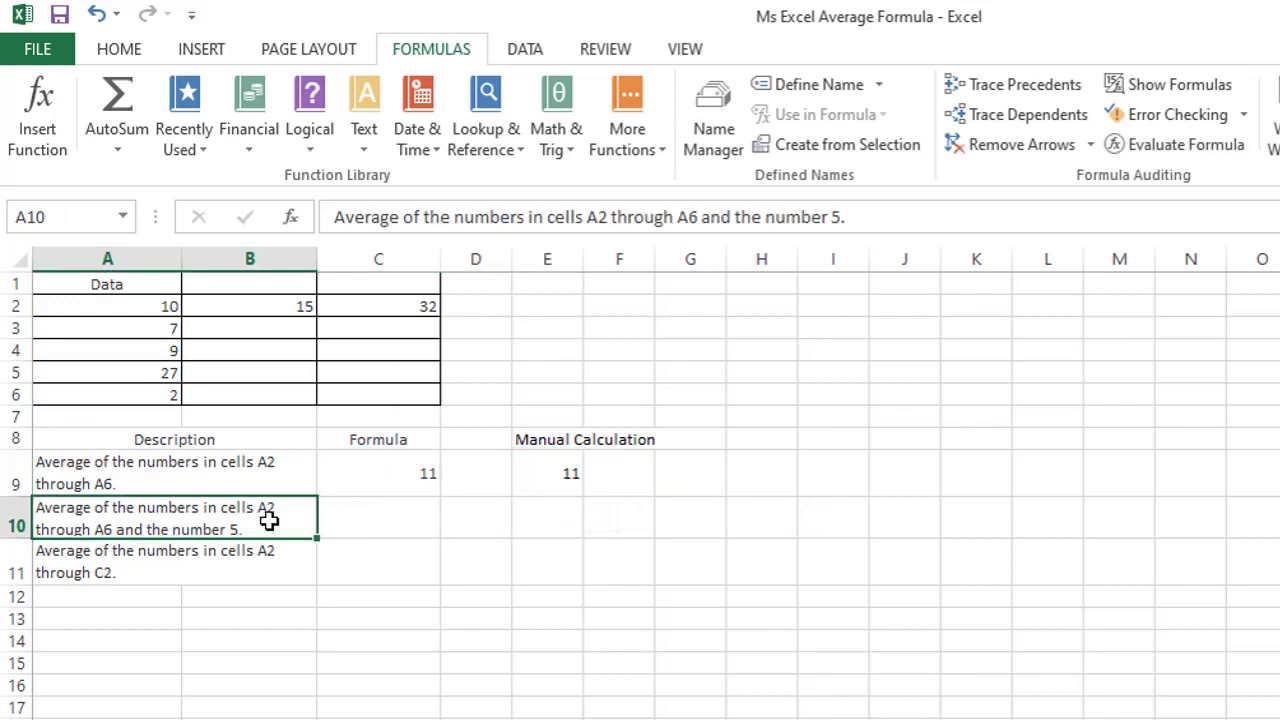
# Step: Enter =AVERAGE(A2:A6,5) in C10, returning 10, and review the formula
pyautogui.click(340, 530)
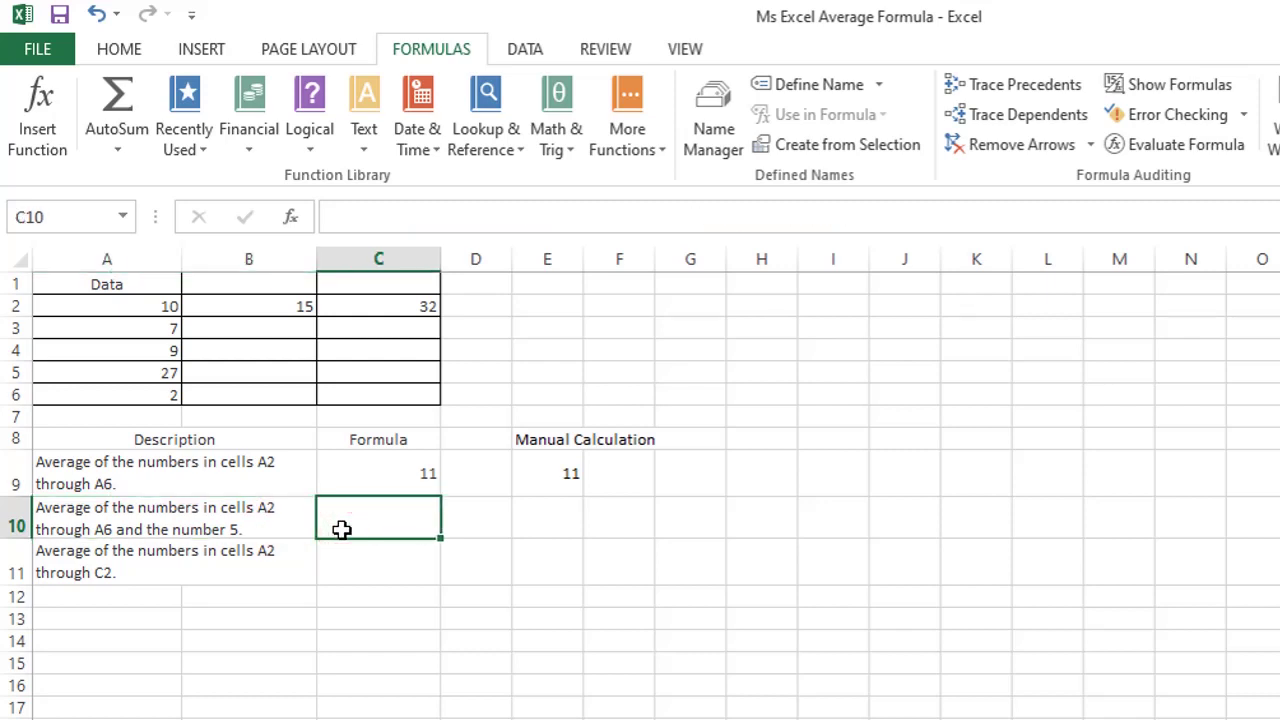
pyautogui.write('=average(')
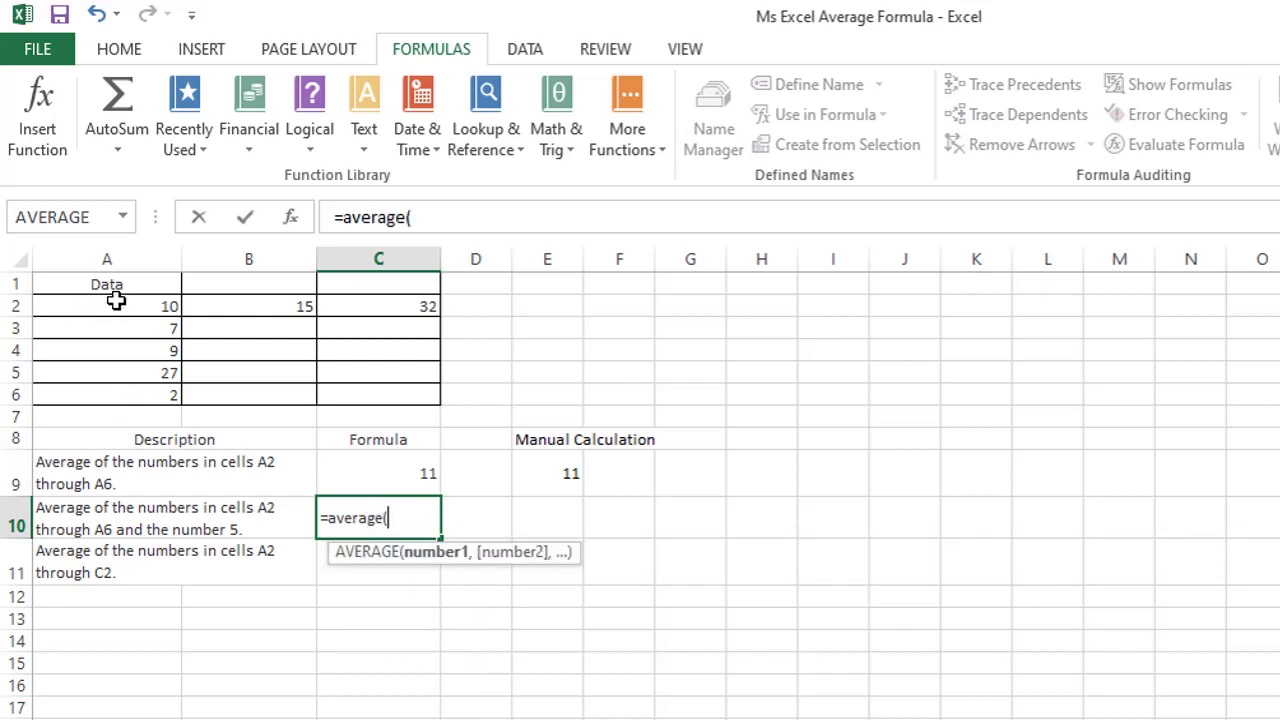
pyautogui.moveTo(113, 301); pyautogui.dragTo(140, 391)
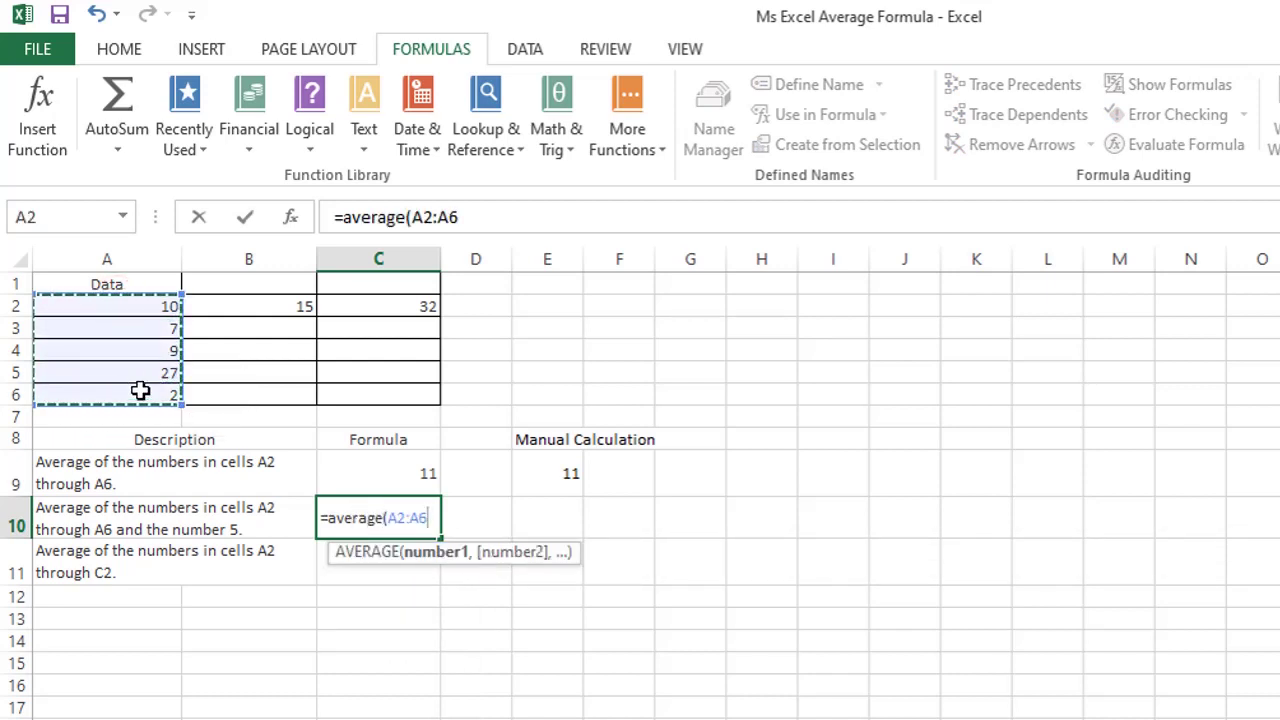
pyautogui.write(',5)')
pyautogui.press('Return')
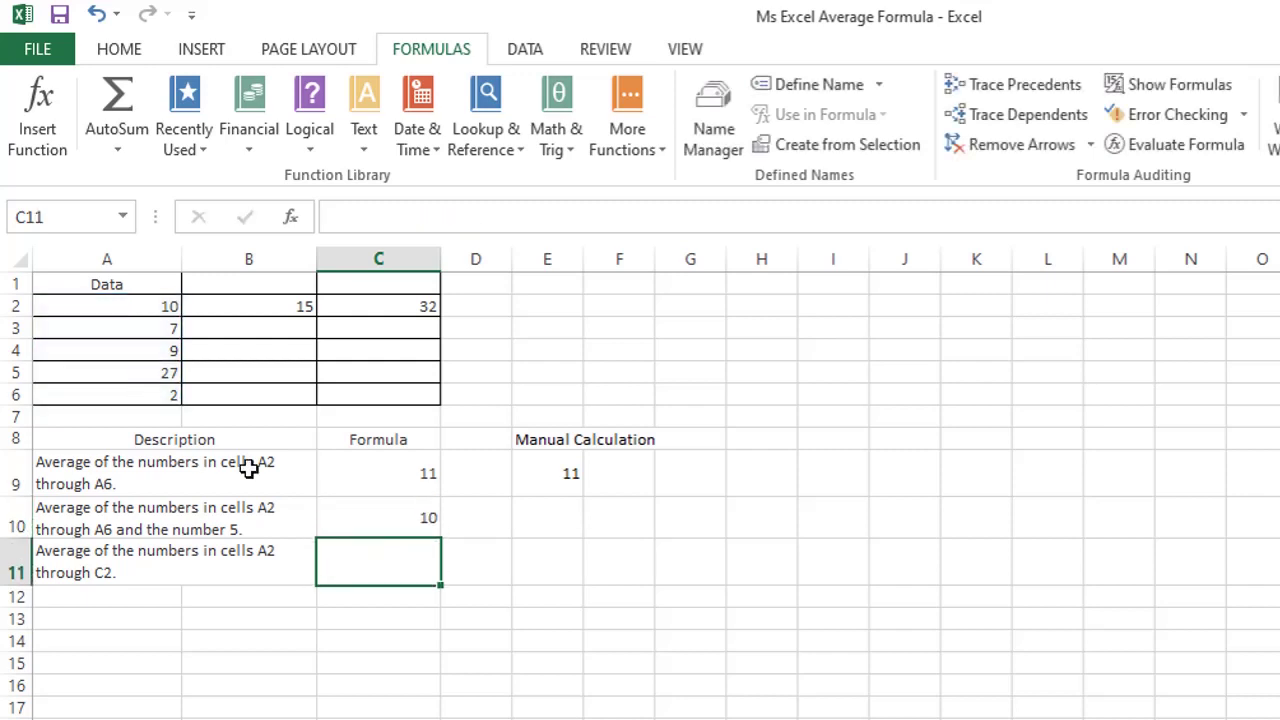
pyautogui.click(363, 515)
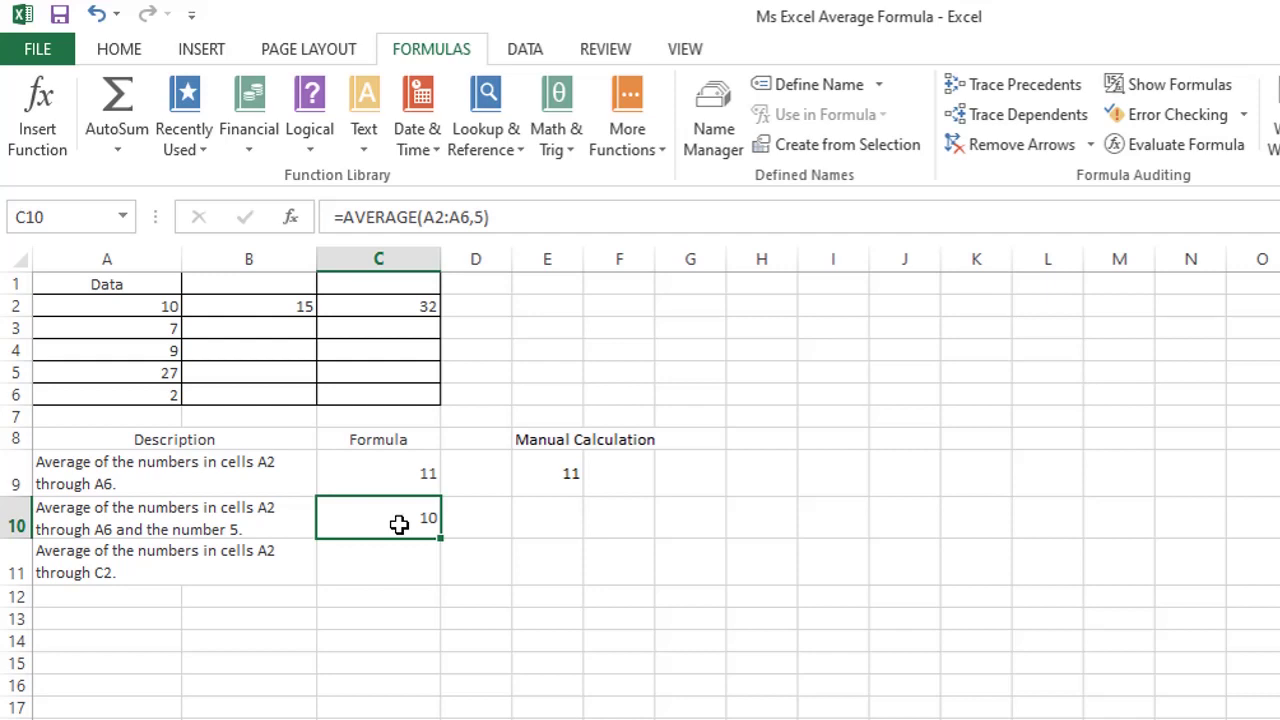
# Step: Enter =SUM(A2:A6,5)/COUNT(A2:A6,5) in E10, returning 10, and compare it with C10
pyautogui.click(546, 522)
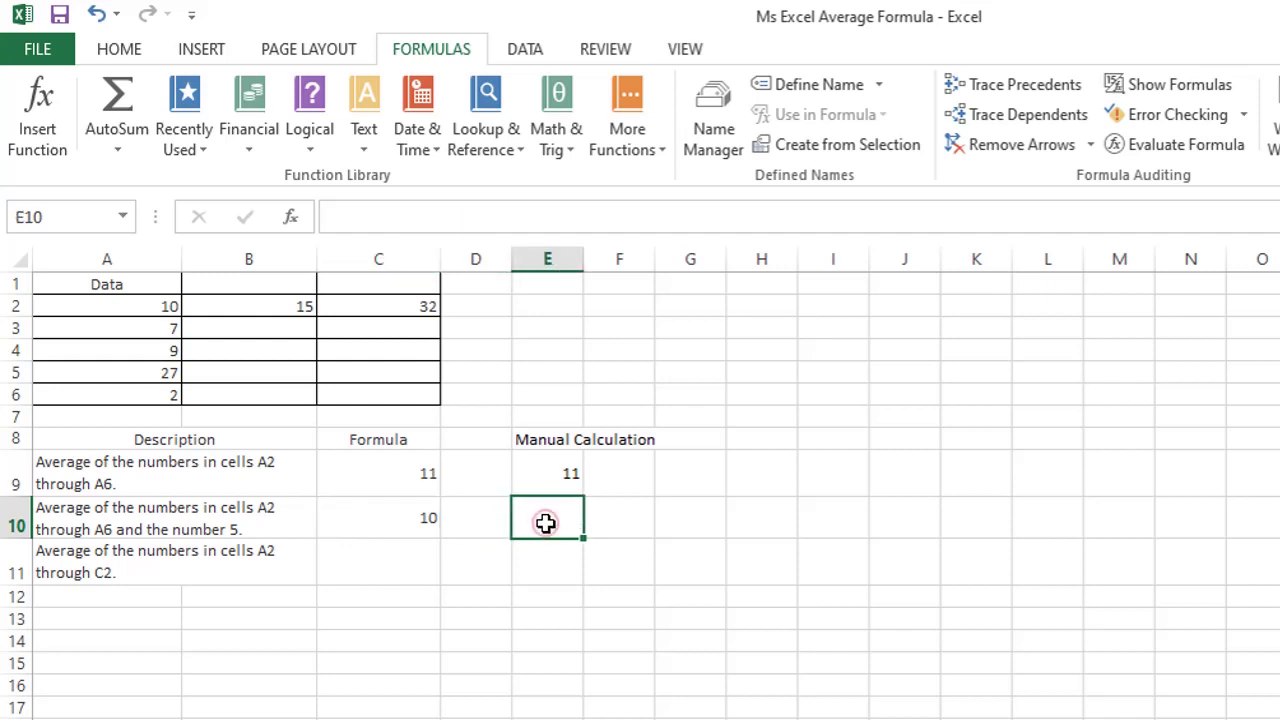
pyautogui.doubleClick(546, 522)
pyautogui.write('=sum(')
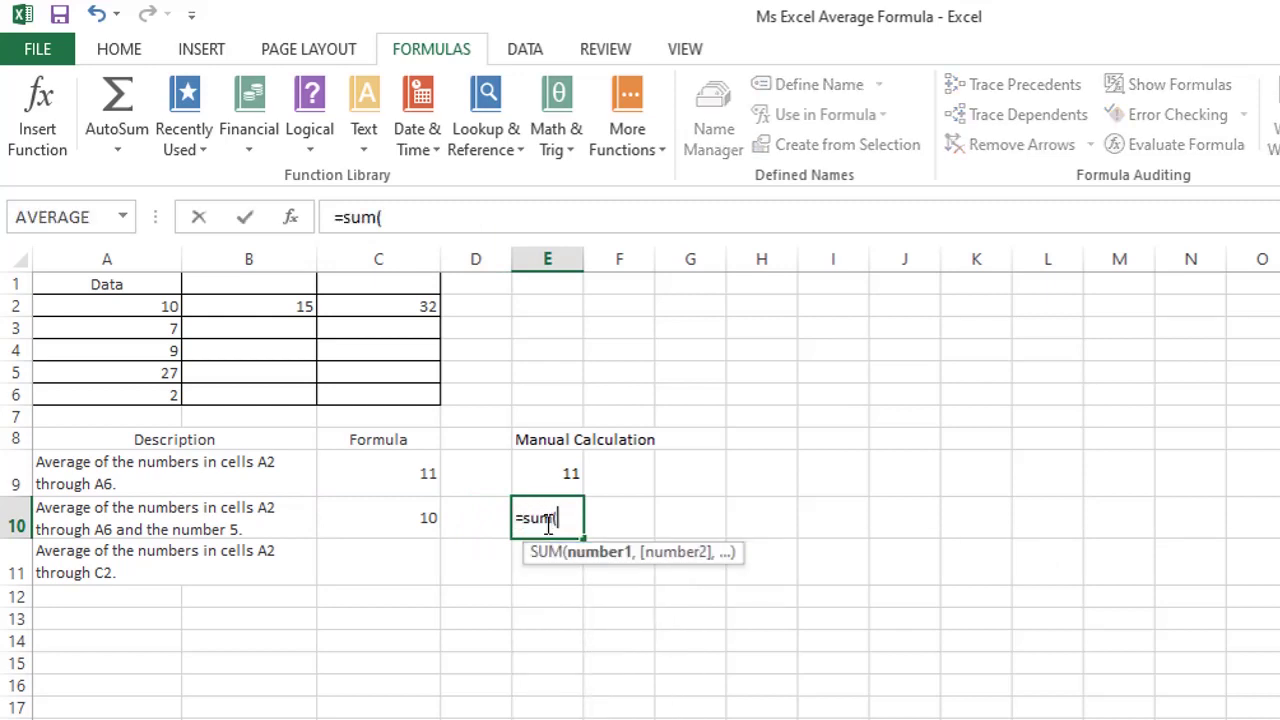
pyautogui.moveTo(157, 312); pyautogui.dragTo(160, 388)
pyautogui.write(',5)/')
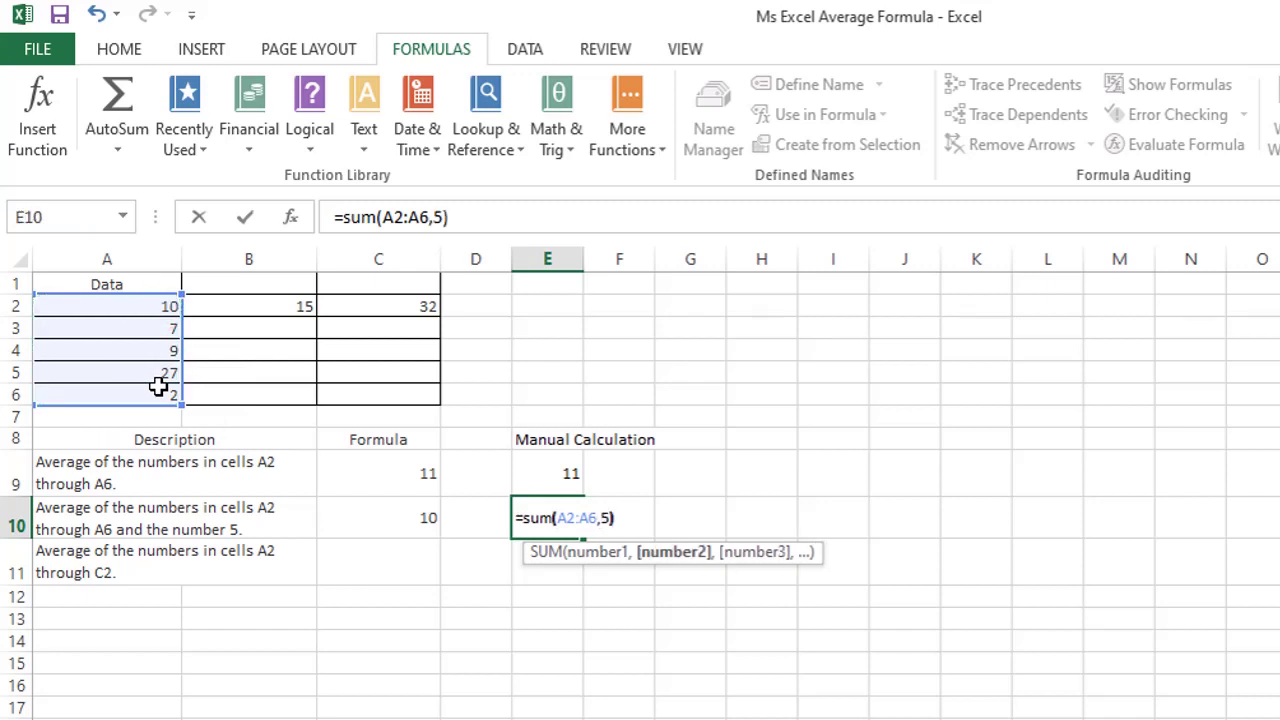
pyautogui.write(' Count')
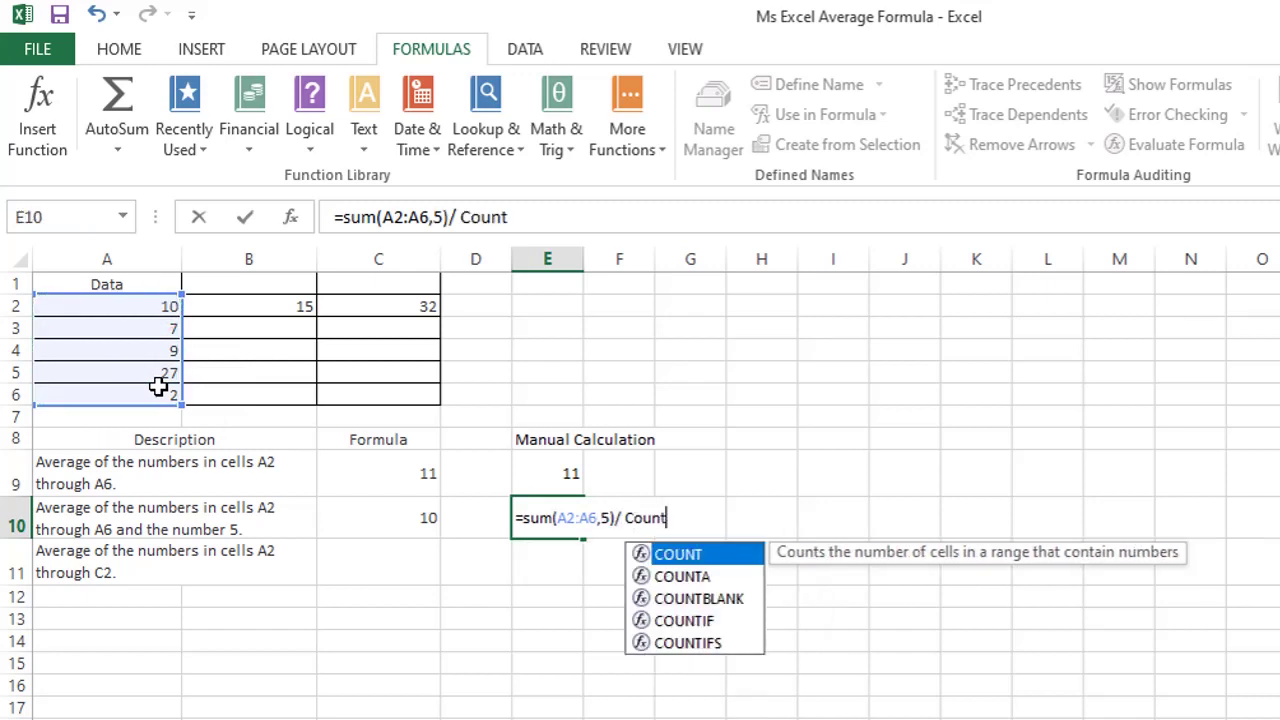
pyautogui.write('(')
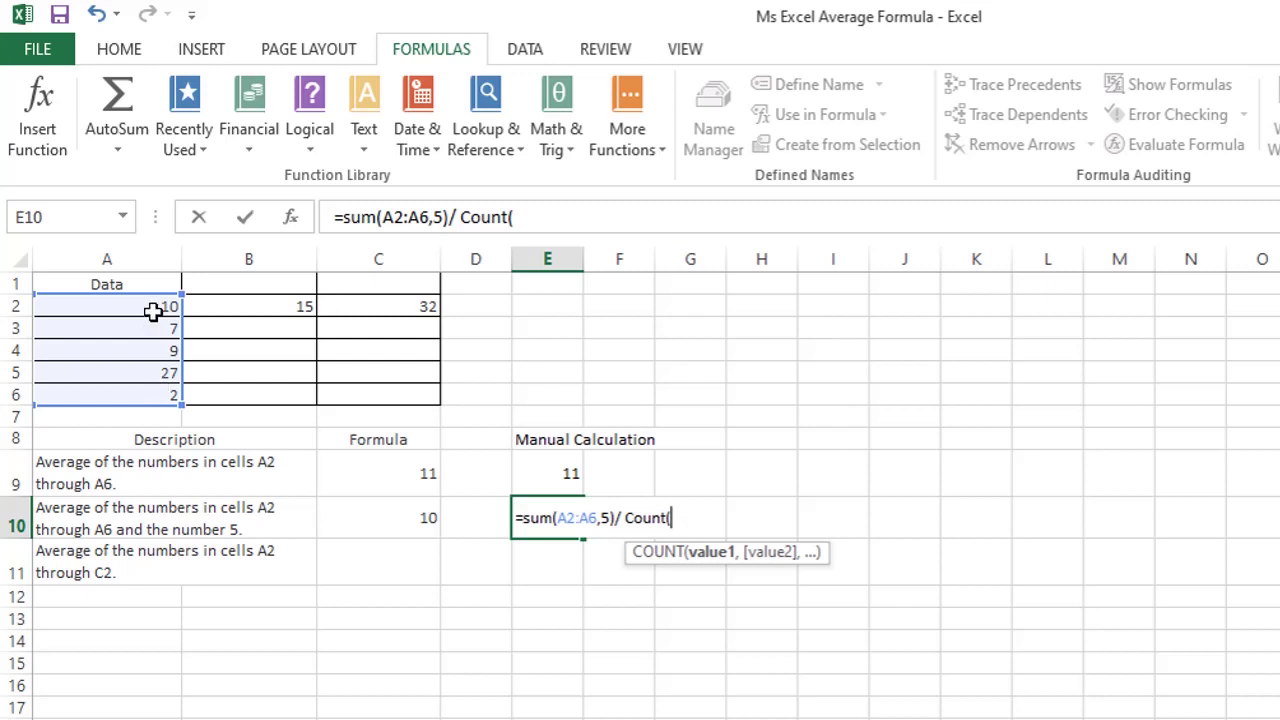
pyautogui.moveTo(157, 308); pyautogui.dragTo(165, 396)
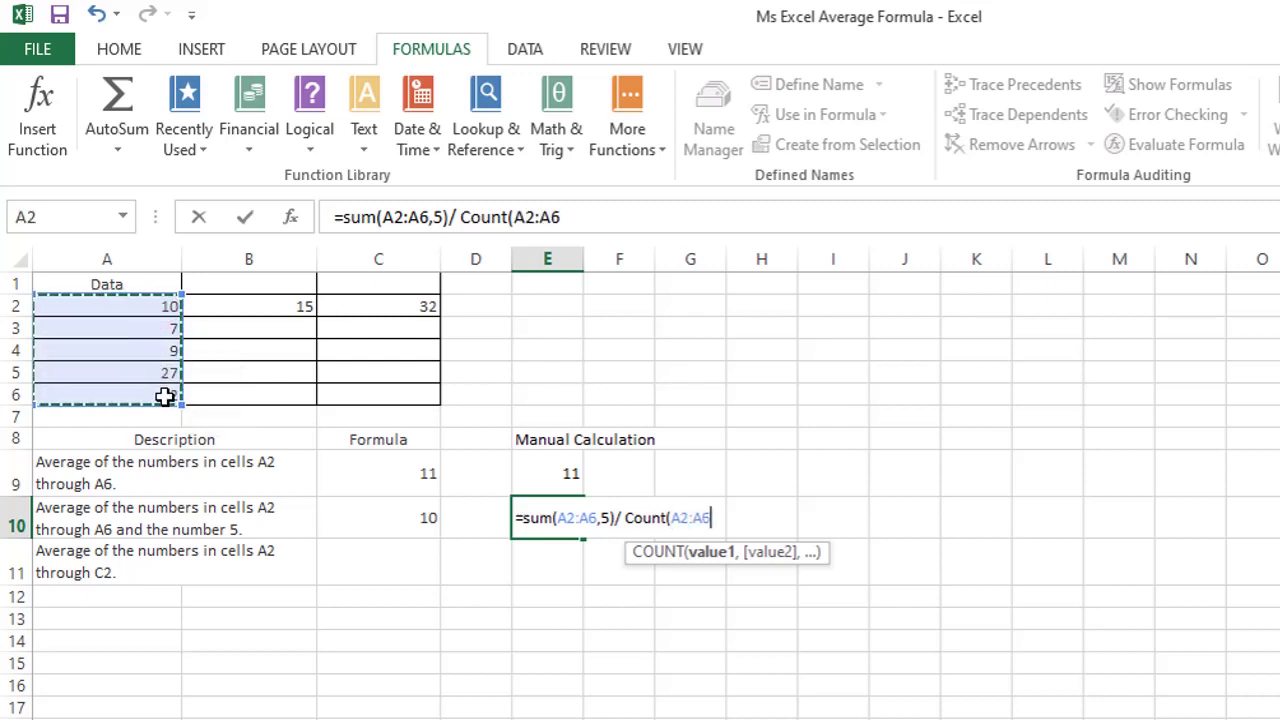
pyautogui.write(',5)')
pyautogui.press('Return')
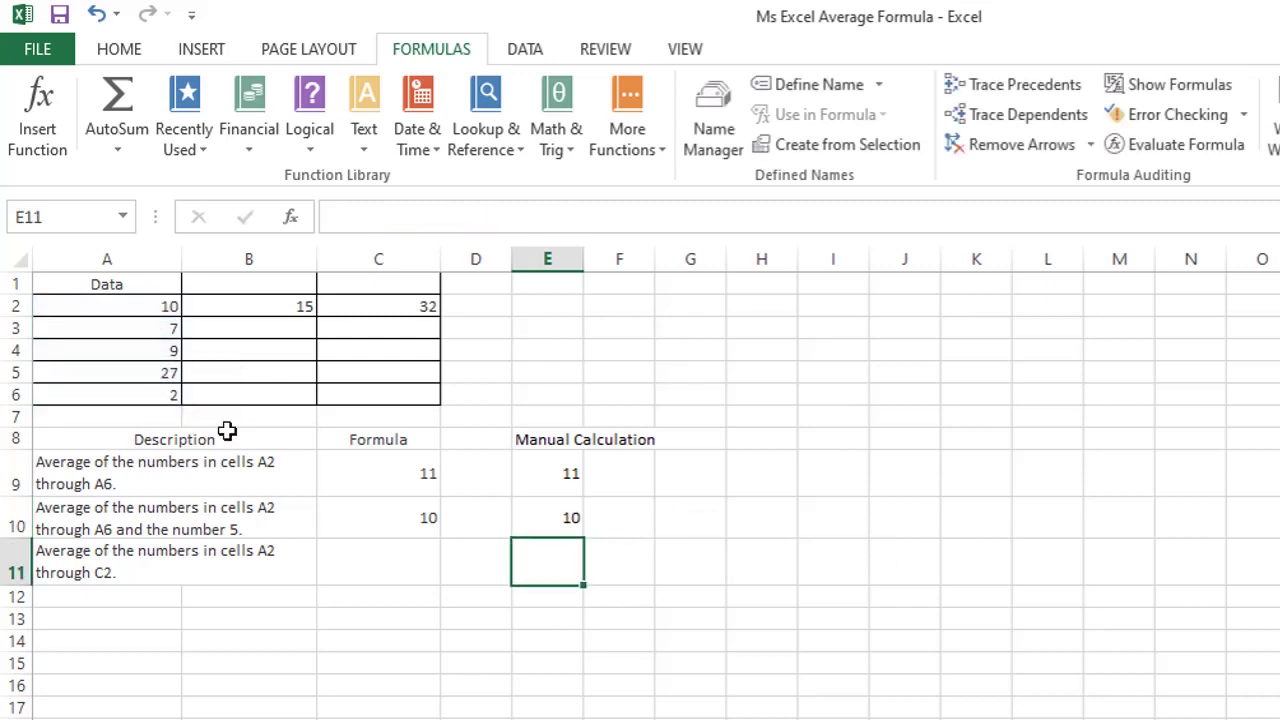
pyautogui.moveTo(398, 507); pyautogui.dragTo(528, 532)
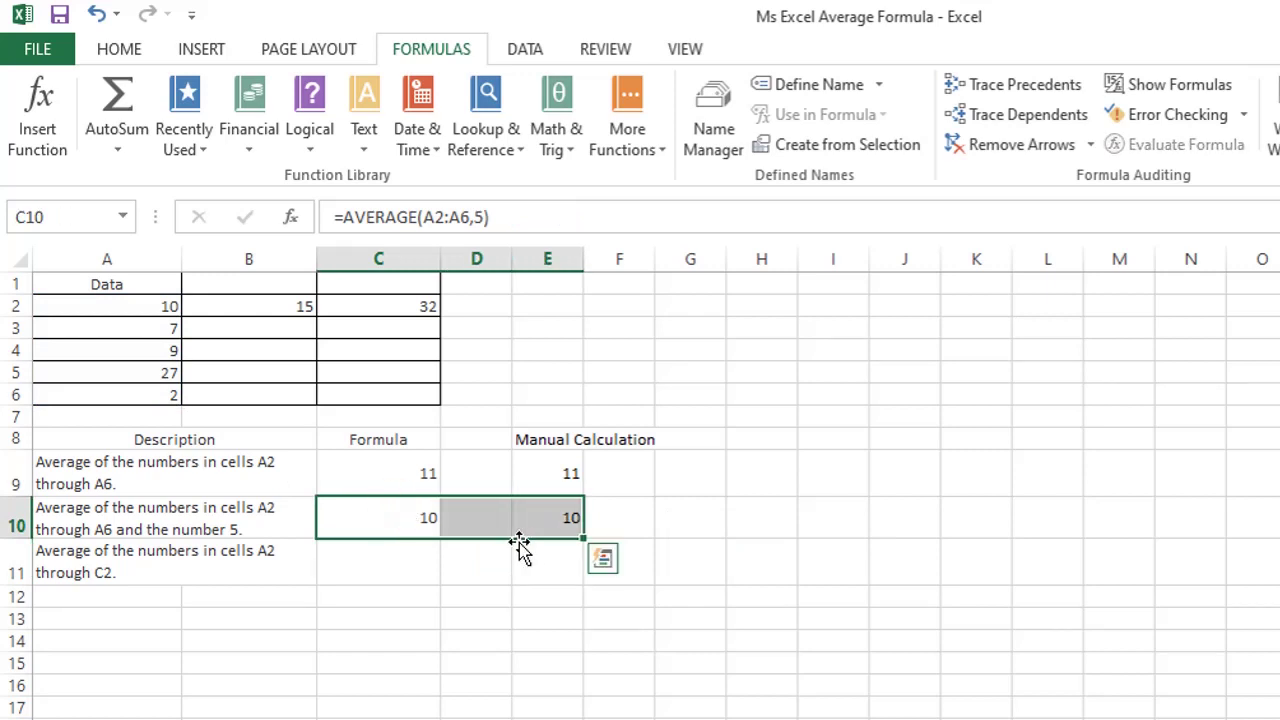
pyautogui.click(276, 560)
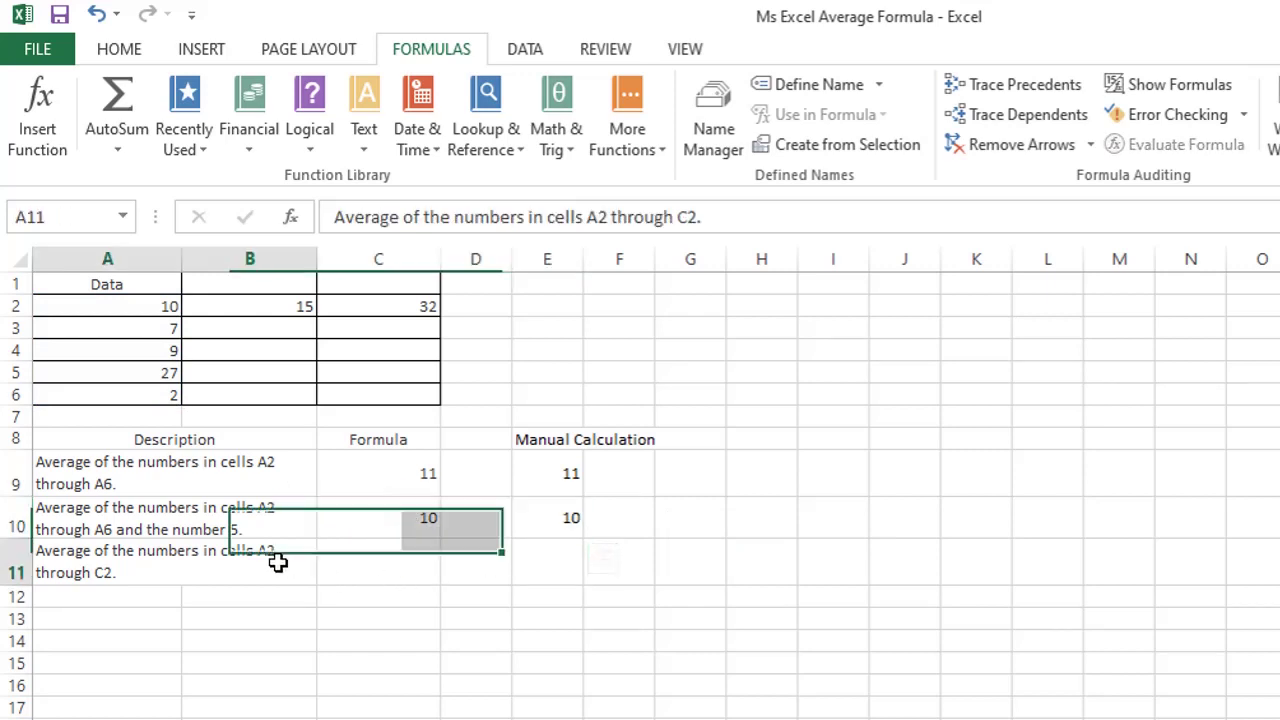
# Step: Enter =AVERAGE(A2:C2) in C11, returning 19, and check the formula
pyautogui.click(371, 563)
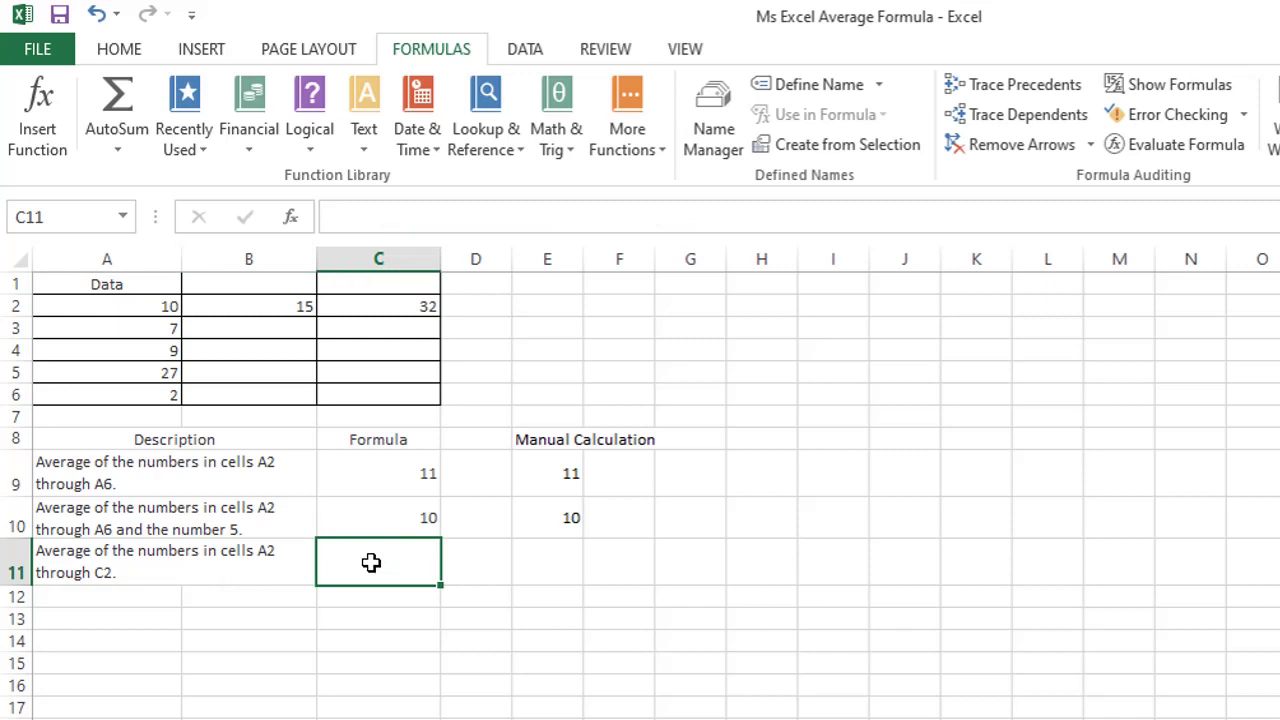
pyautogui.write('=averag')
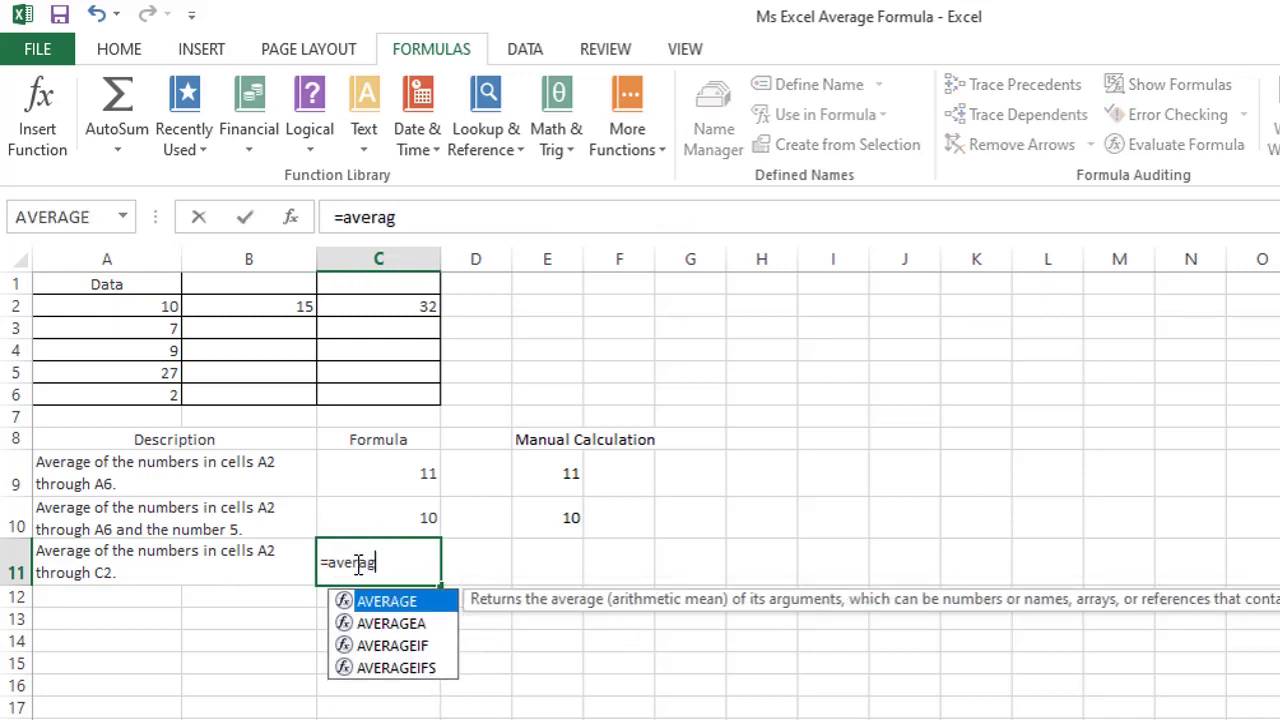
pyautogui.write('e(')
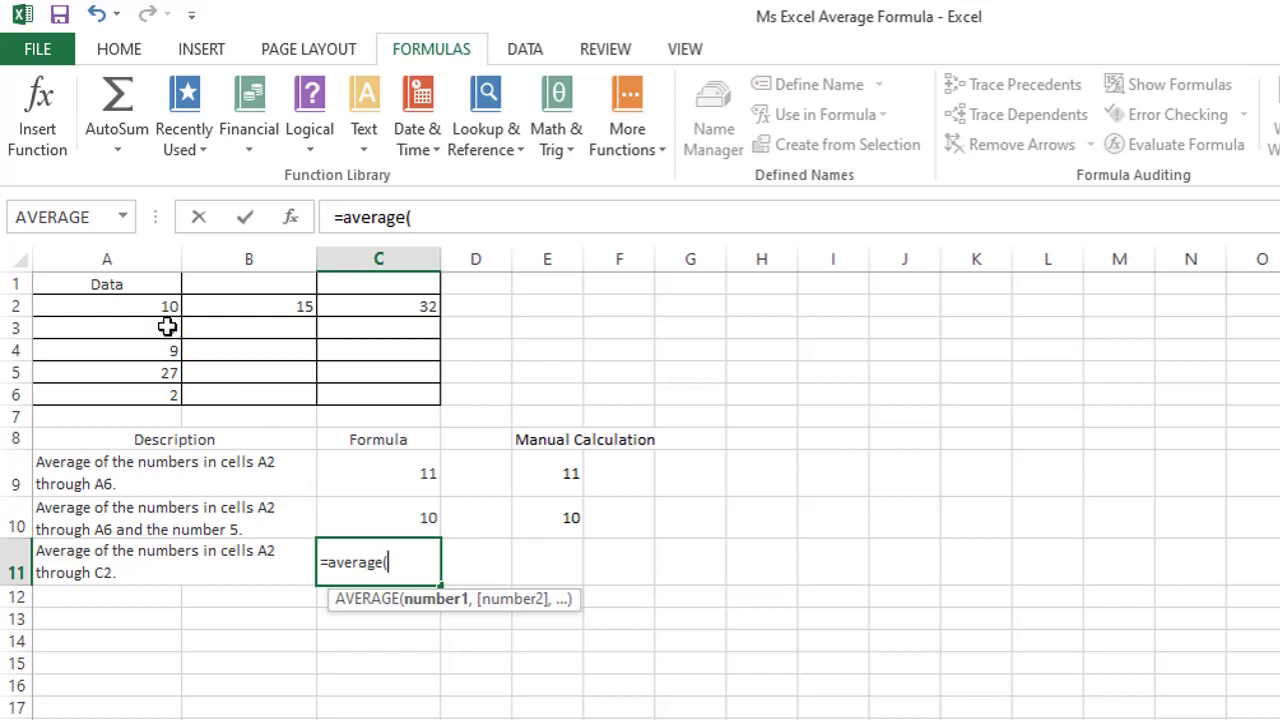
pyautogui.moveTo(152, 308); pyautogui.dragTo(371, 300)
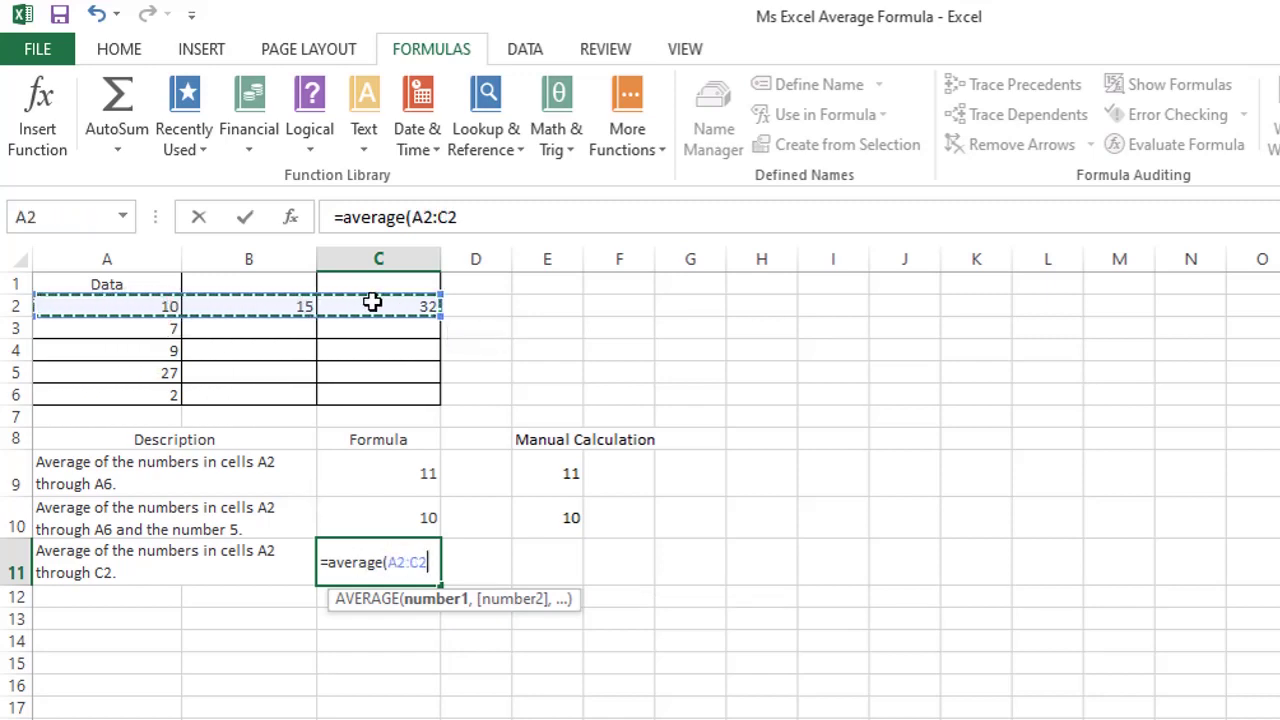
pyautogui.write(')')
pyautogui.press('Return')
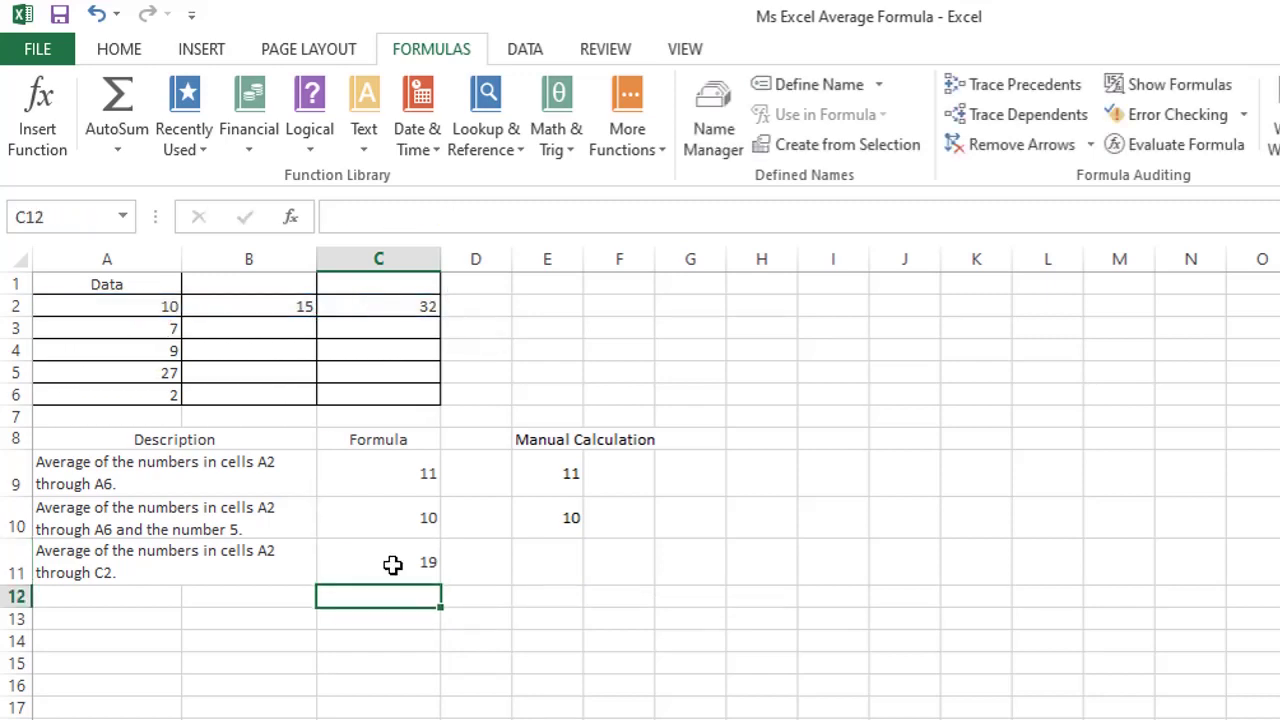
pyautogui.click(420, 550)
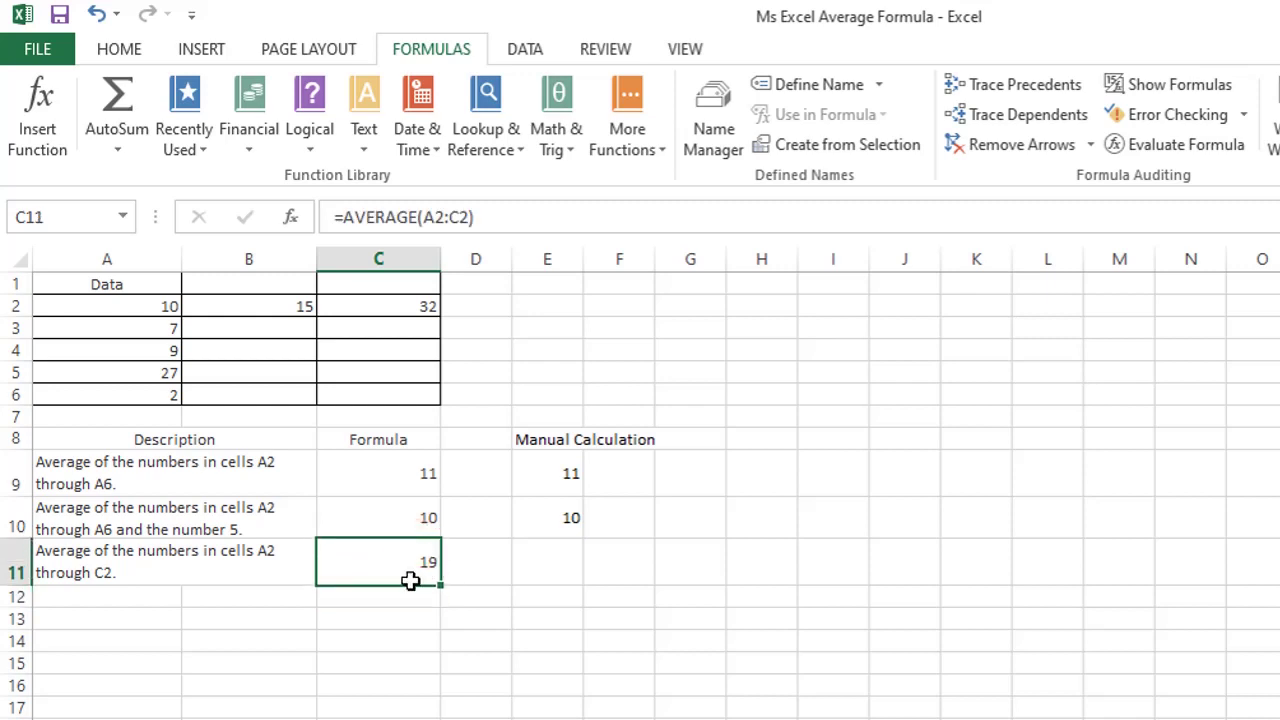
# Step: Enter =SUM(A2:C2)/COUNT(A2:C2) in E11, returning 19, and compare it with C11
pyautogui.click(528, 567)
pyautogui.write('=')
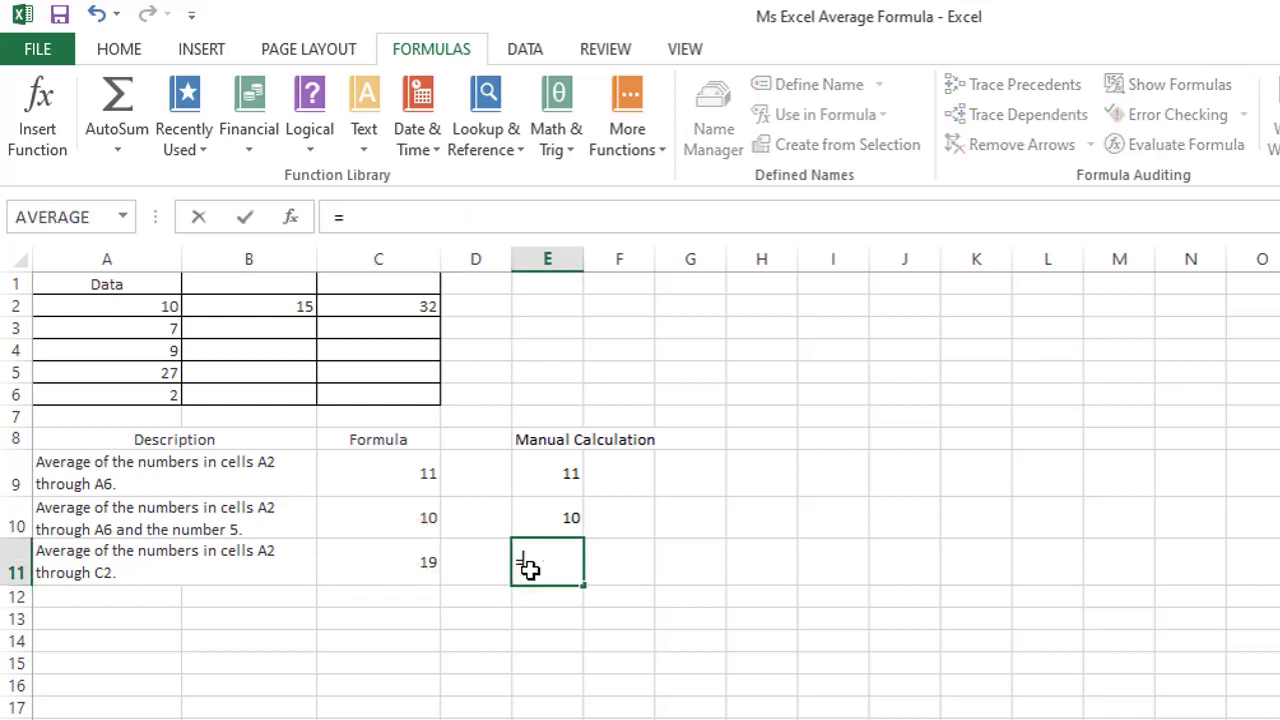
pyautogui.write('sum(')
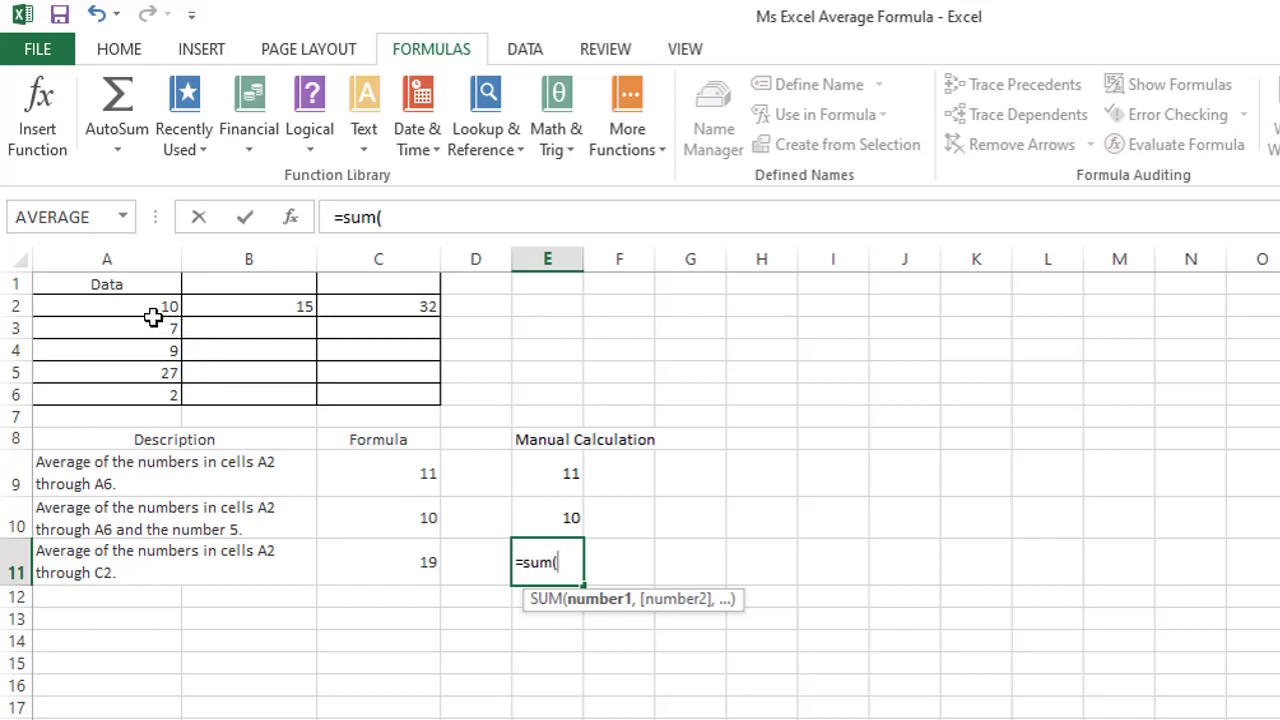
pyautogui.moveTo(152, 317); pyautogui.dragTo(397, 322)
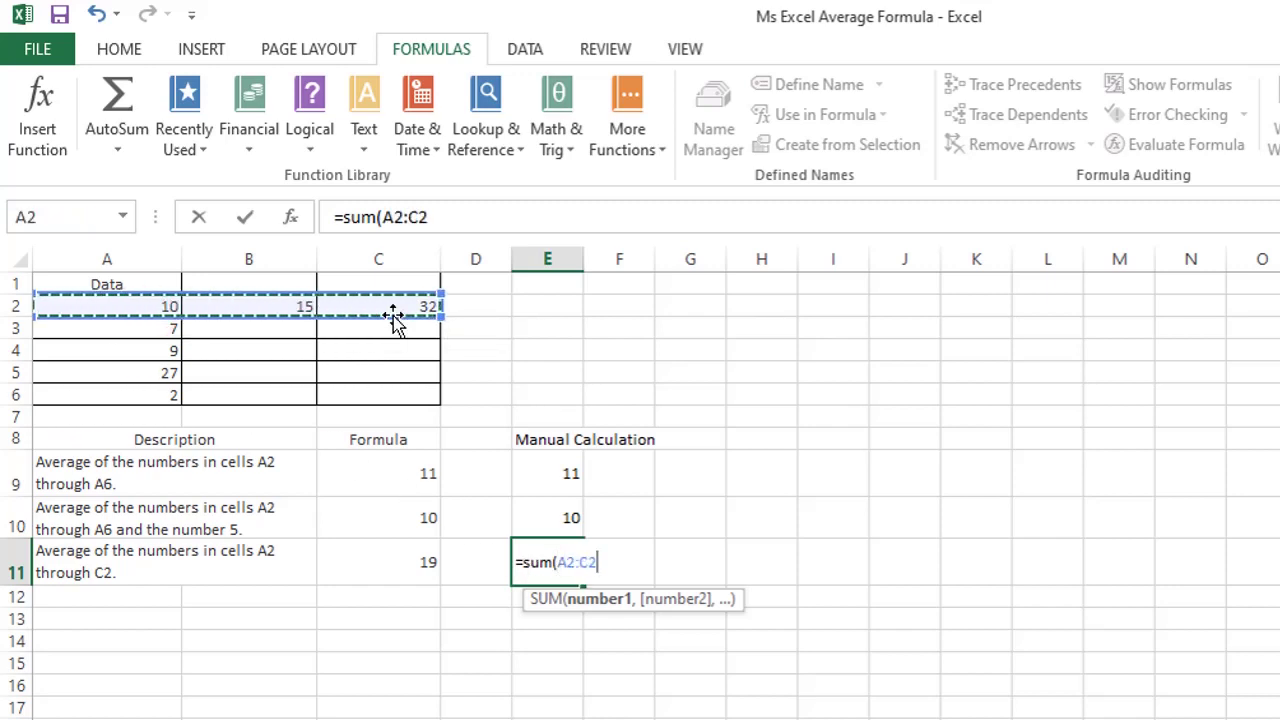
pyautogui.write(')/')
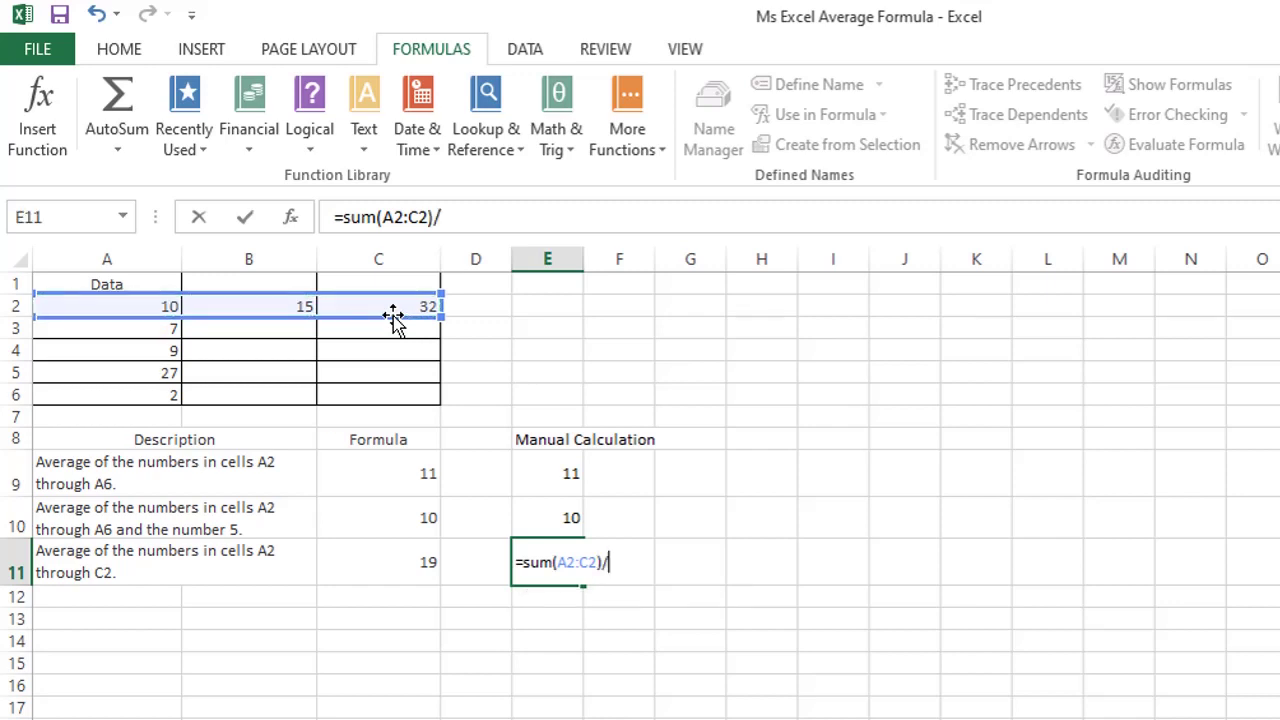
pyautogui.write(' count(')
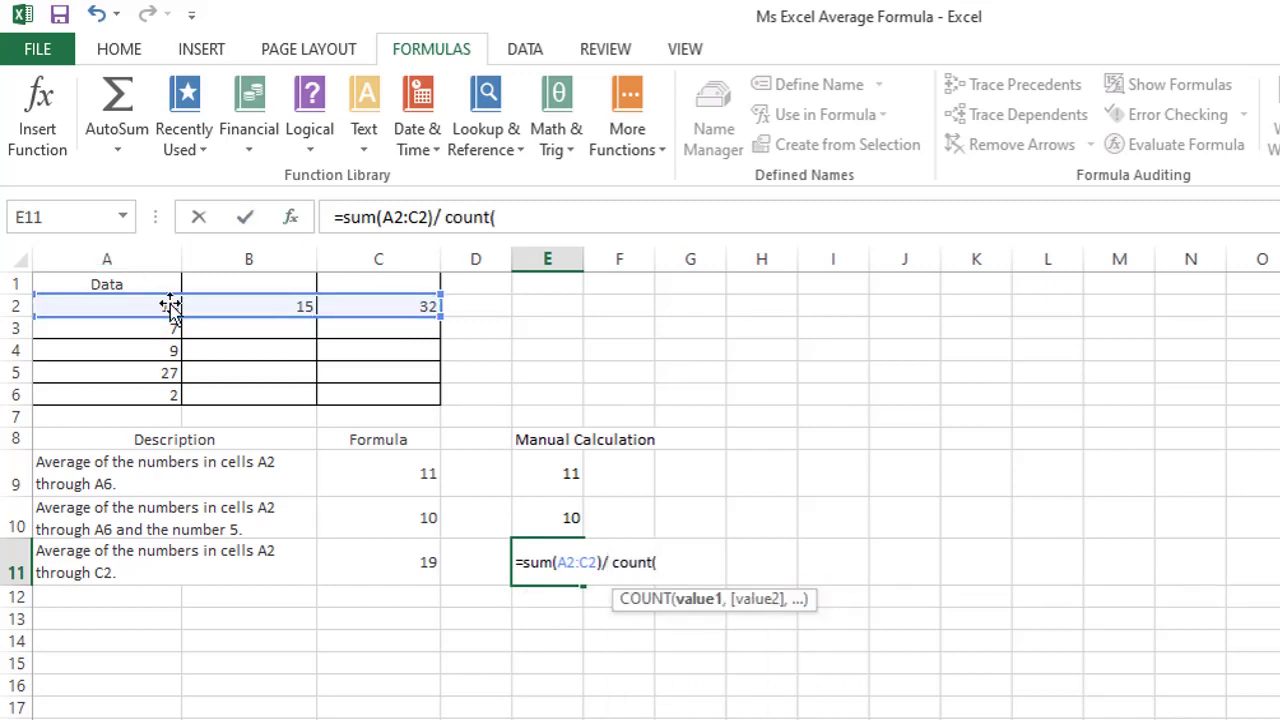
pyautogui.moveTo(137, 306); pyautogui.dragTo(345, 312)
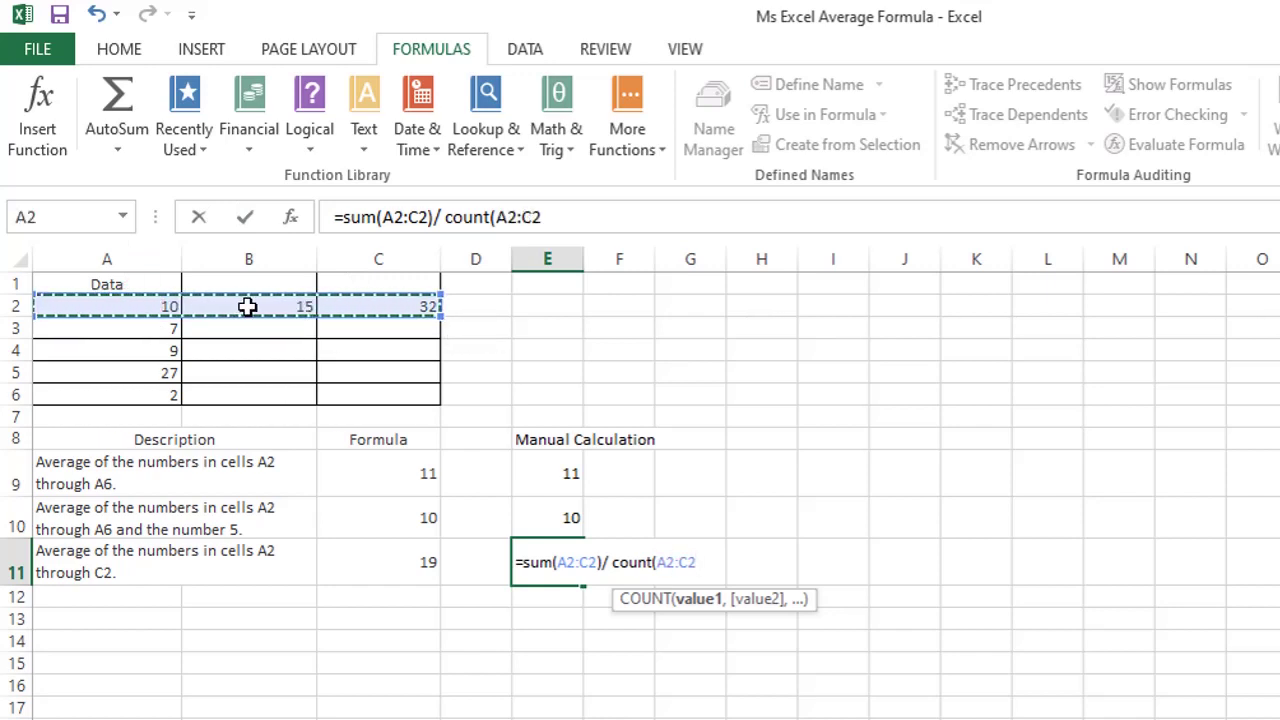
pyautogui.press('Return')
pyautogui.moveTo(384, 558); pyautogui.dragTo(543, 590)
pyautogui.click(490, 618)
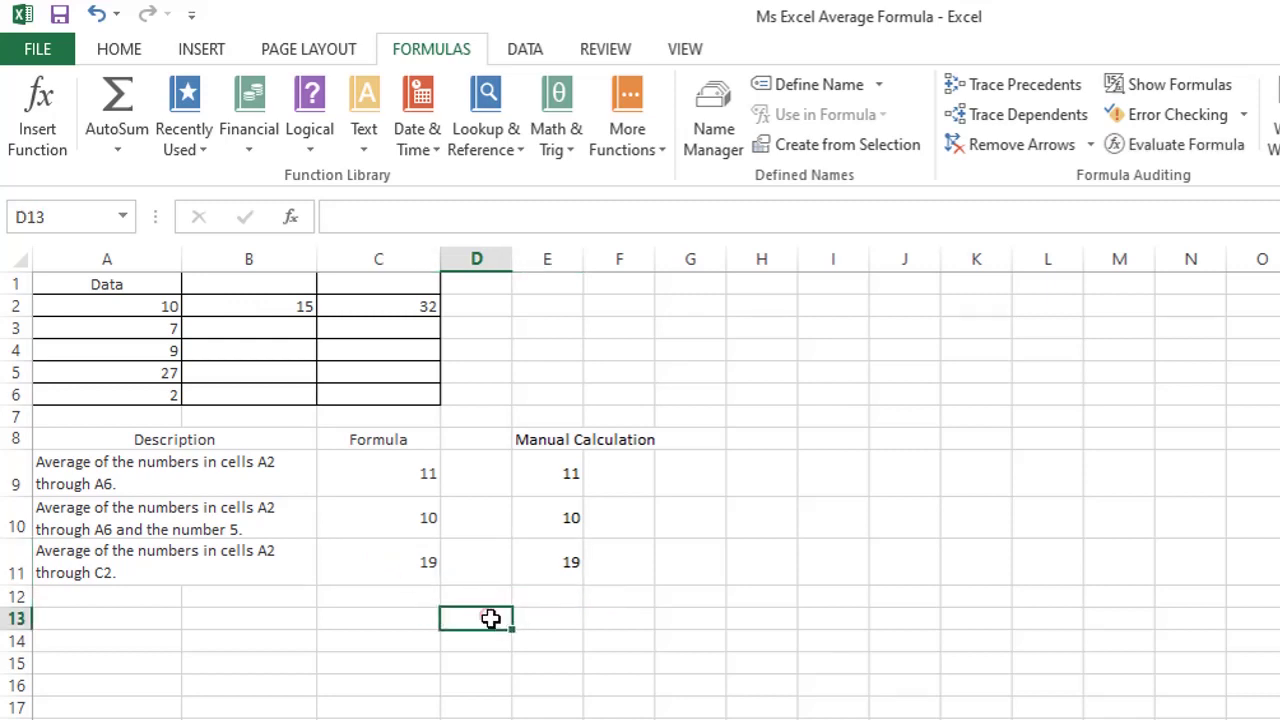